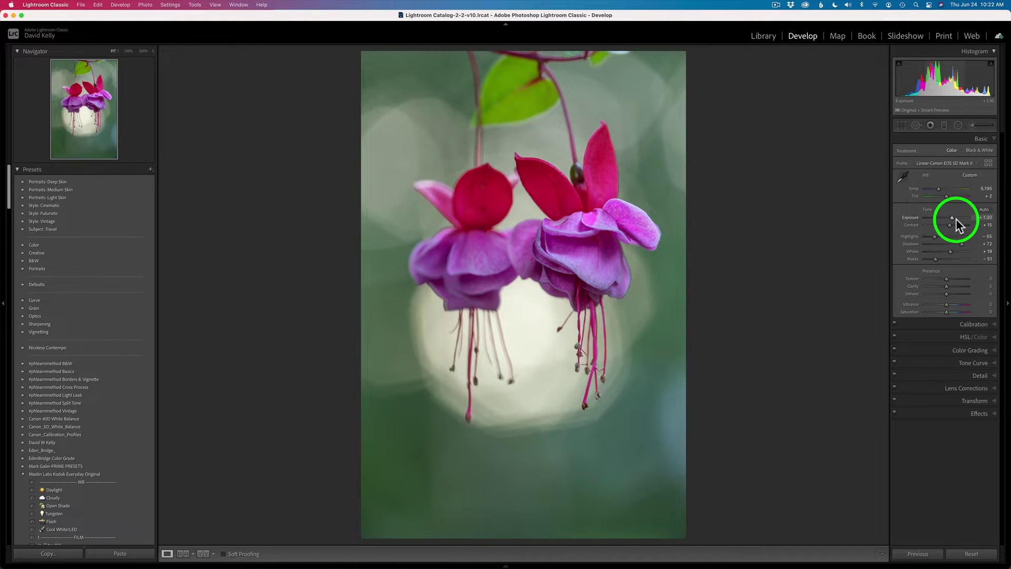
{"action": "key", "text": "backslash"}
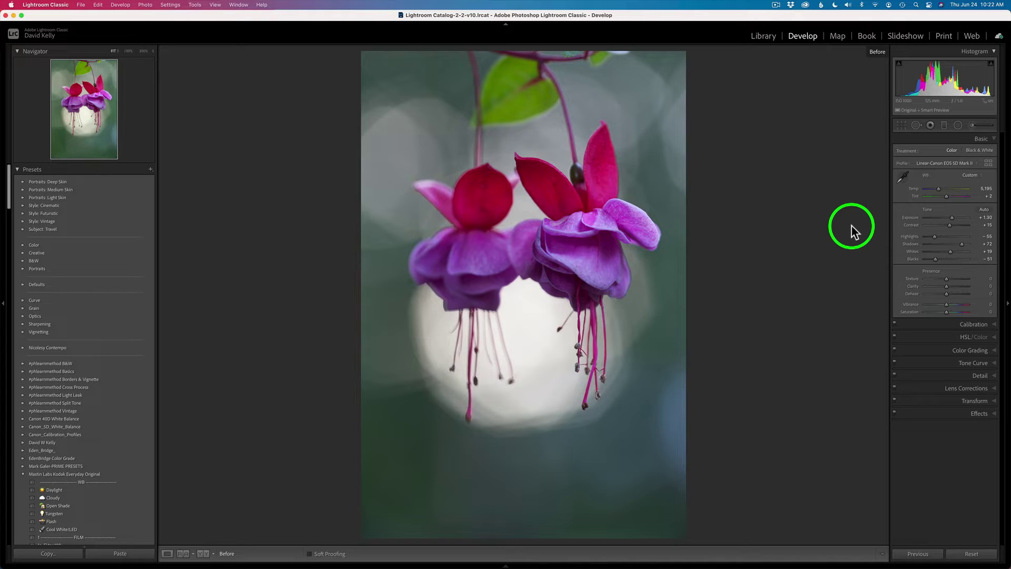
{"action": "key", "text": "backslash"}
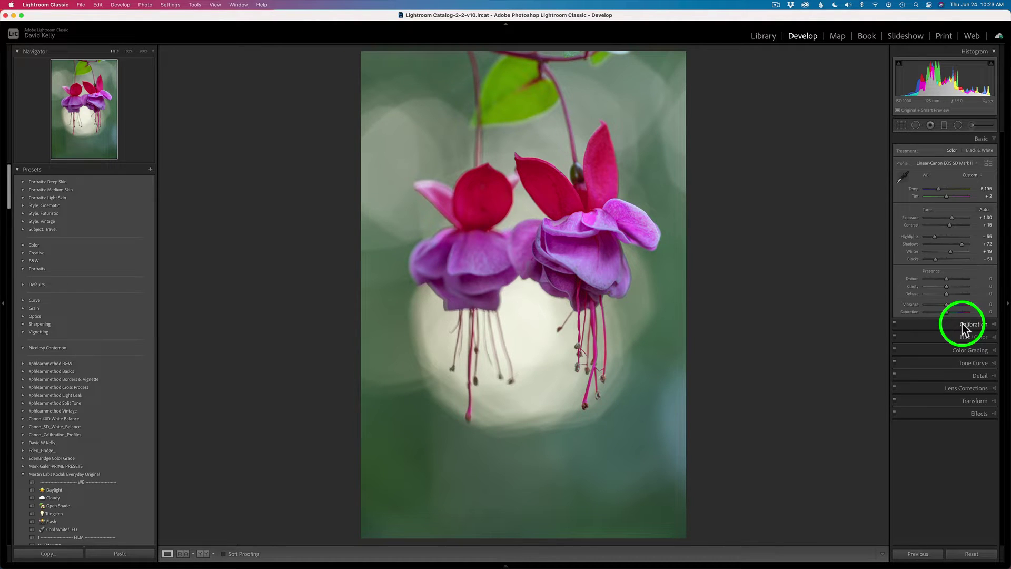
Reset the Red saturation in HSL/Color and lower it to -37
{"action": "left_click", "coordinate": [994, 338]}
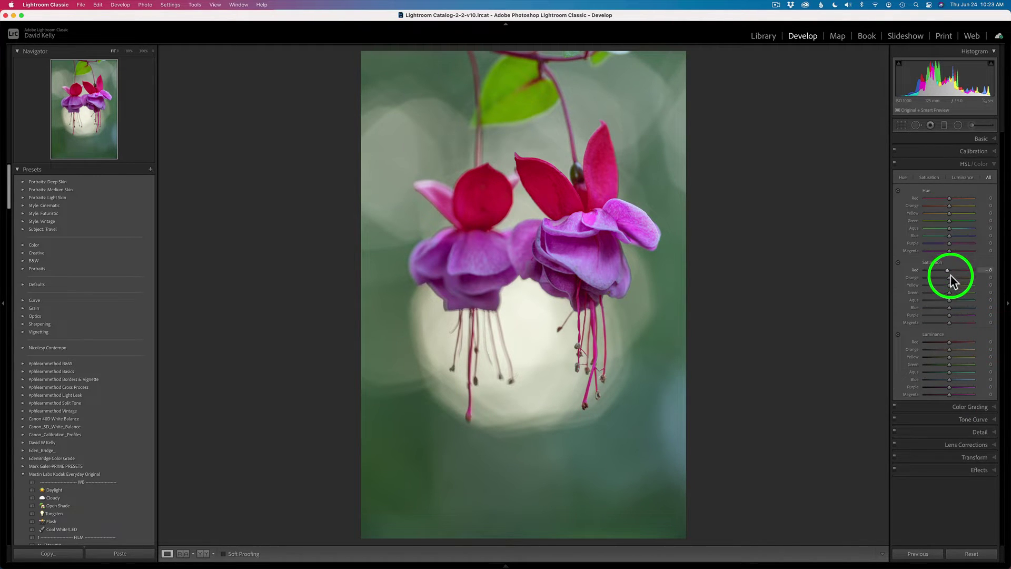
{"action": "double_click", "coordinate": [916, 269]}
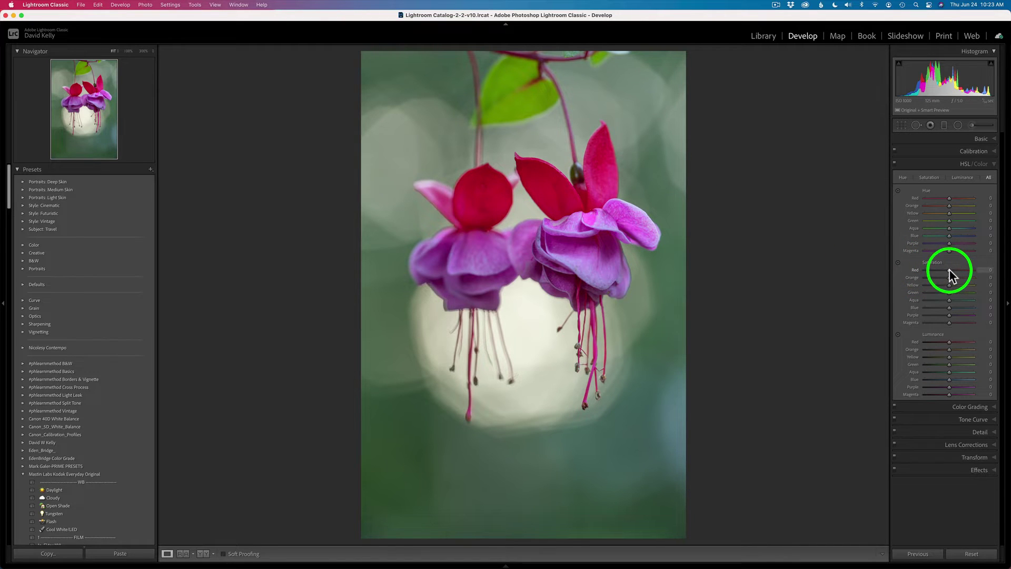
{"action": "left_click_drag", "start_coordinate": [949, 270], "coordinate": [947, 270]}
{"action": "left_click", "coordinate": [964, 164]}
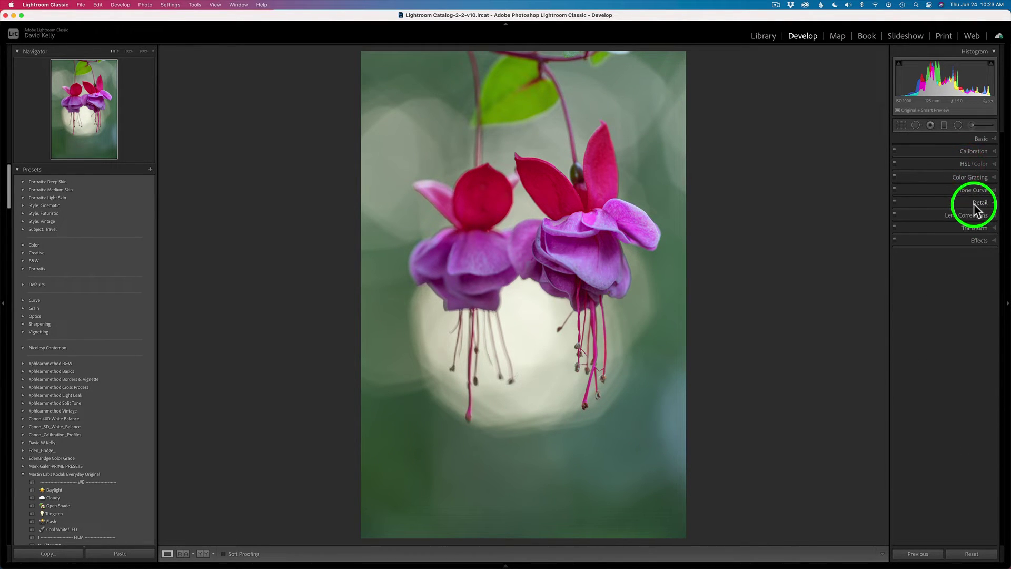
Review the Detail and Lens Corrections panels, then collapse both
{"action": "left_click", "coordinate": [981, 203]}
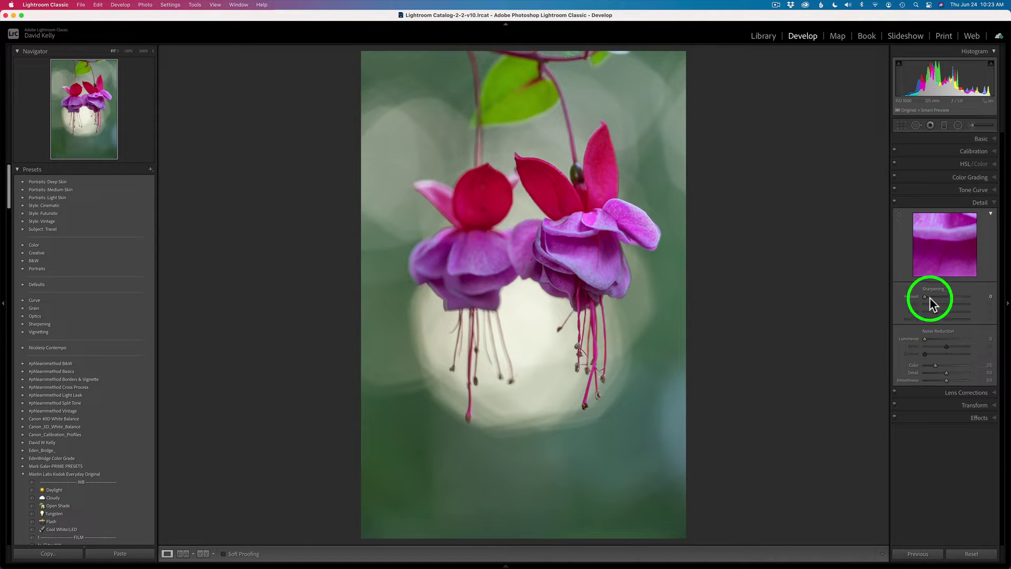
{"action": "left_click", "coordinate": [973, 202]}
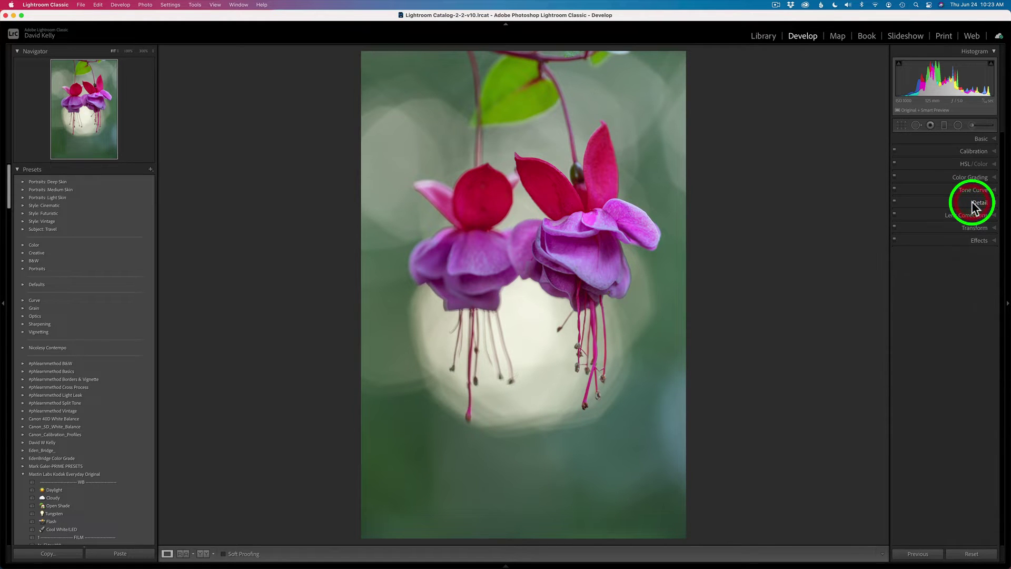
{"action": "left_click", "coordinate": [990, 220]}
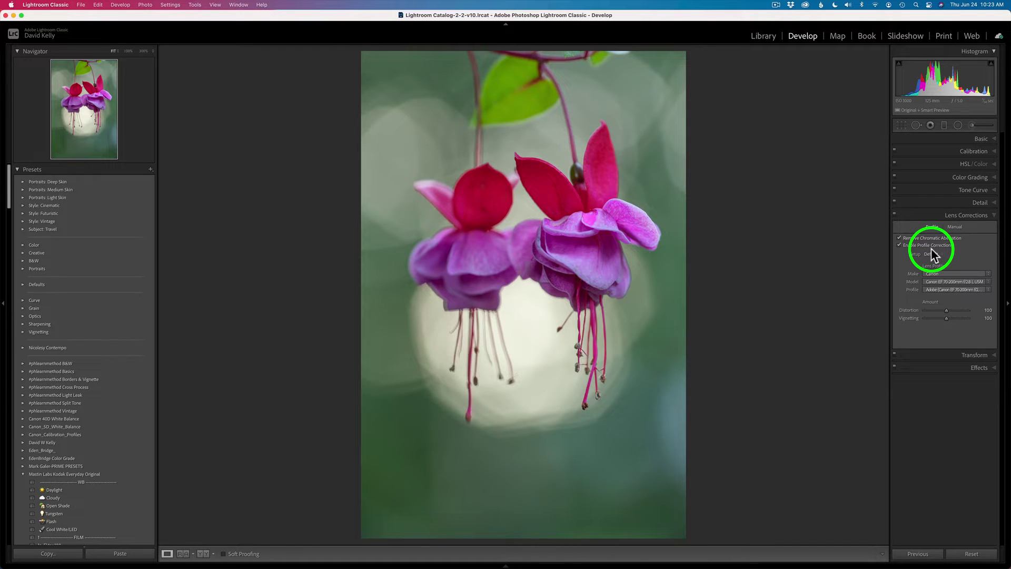
{"action": "left_click", "coordinate": [972, 215]}
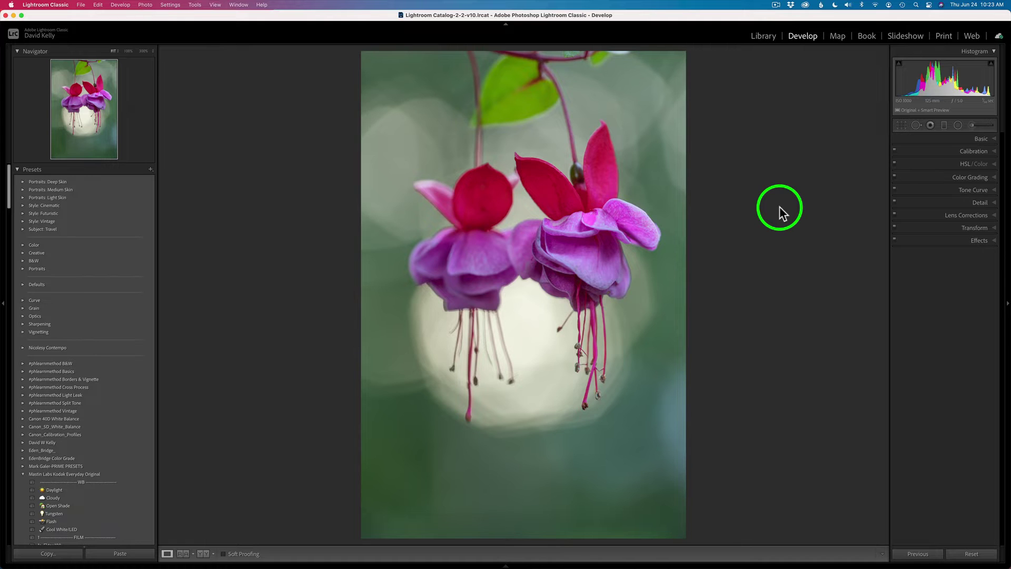
Send the fuchsia photo from Lightroom to Edit in Adobe Photoshop 2021
{"action": "key", "text": "super+Tab"}
{"action": "key", "text": "super+Tab"}
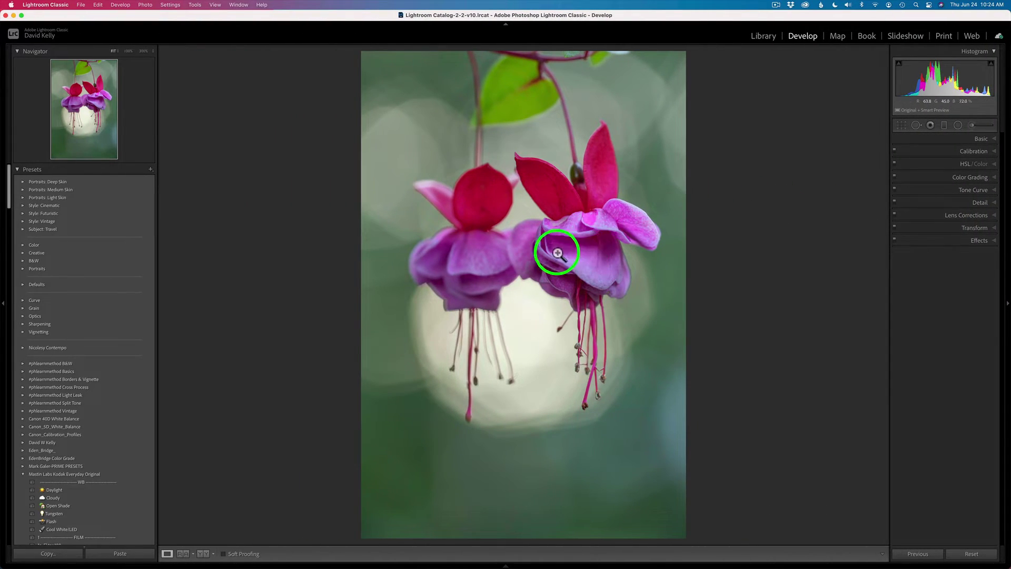
{"action": "right_click", "coordinate": [557, 253]}
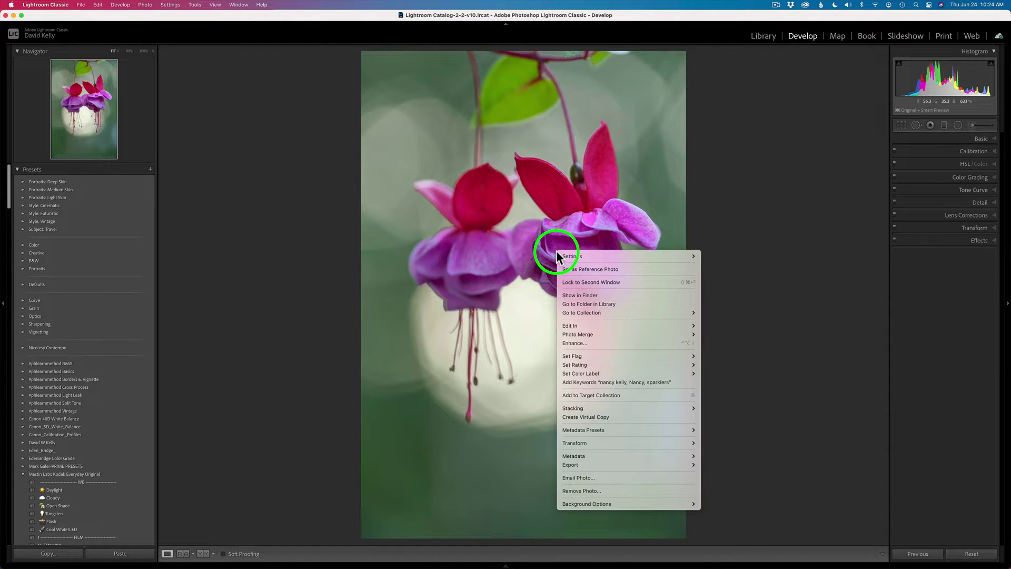
{"action": "mouse_move", "coordinate": [586, 324]}
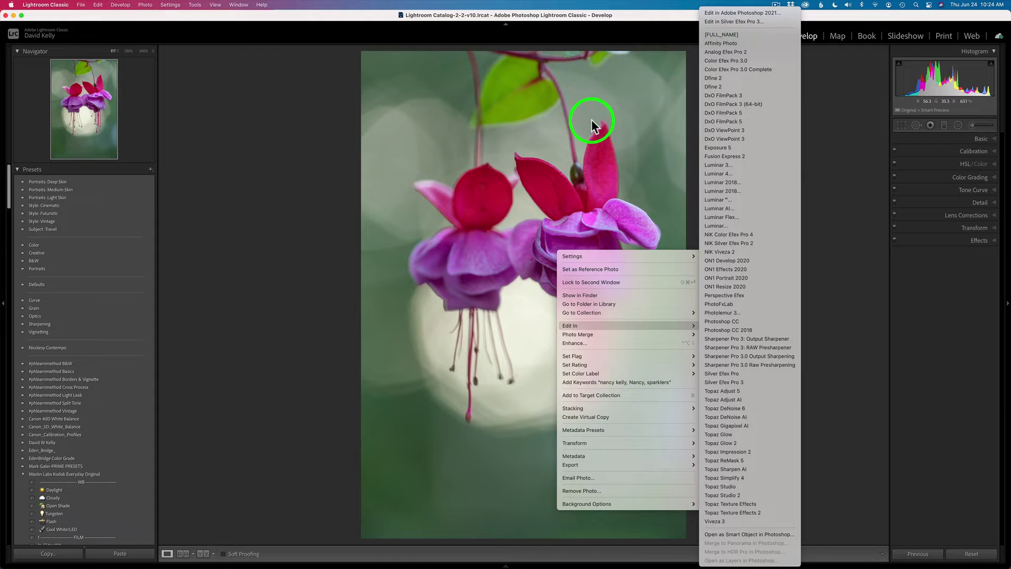
{"action": "left_click", "coordinate": [602, 135]}
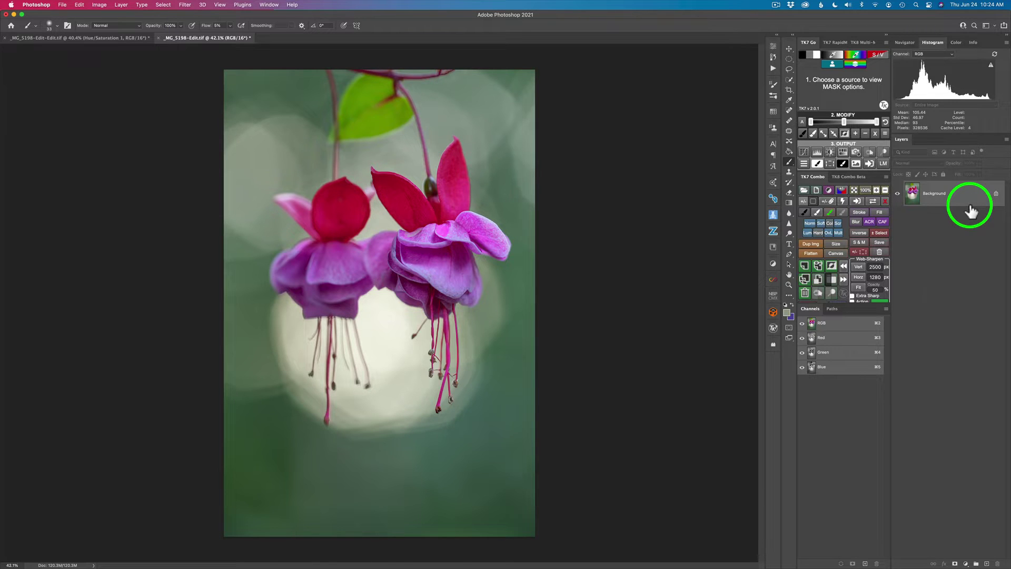
{"action": "key", "text": "super+Tab"}
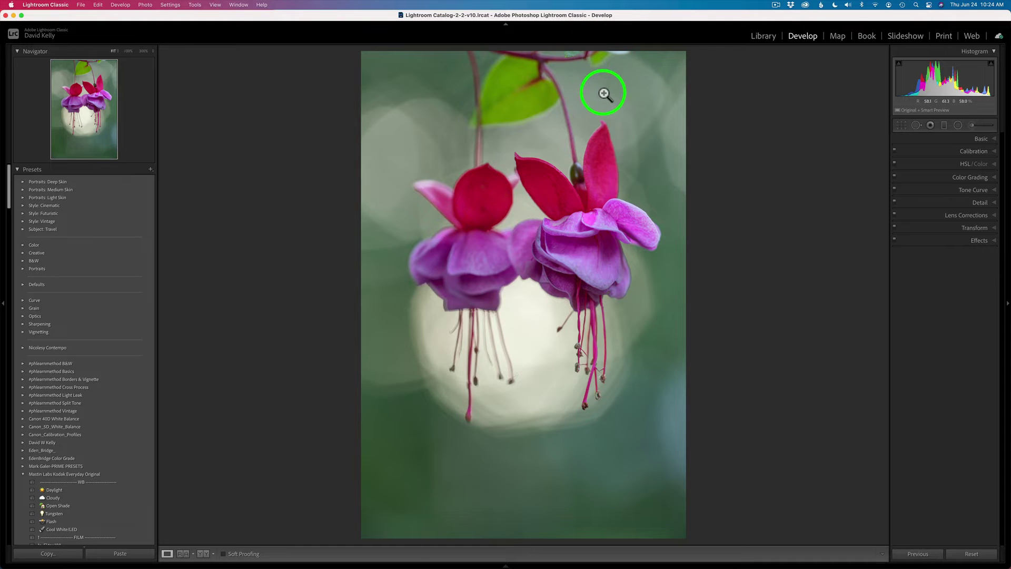
{"action": "key", "text": "ctrl+Right"}
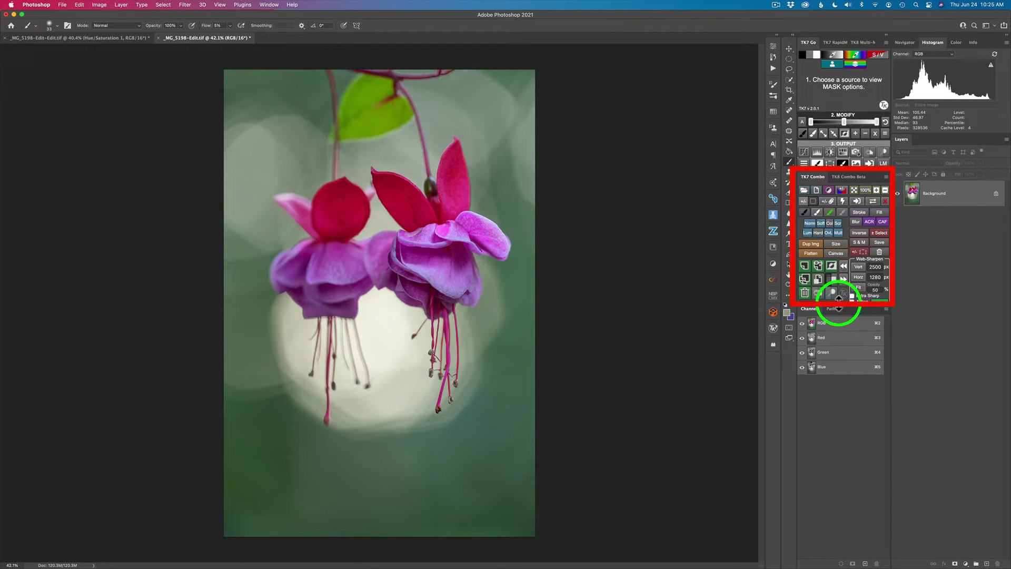
Enlarge the TK7 Combo panel and open its TK actions menu
{"action": "left_click_drag", "start_coordinate": [834, 307], "coordinate": [836, 318]}
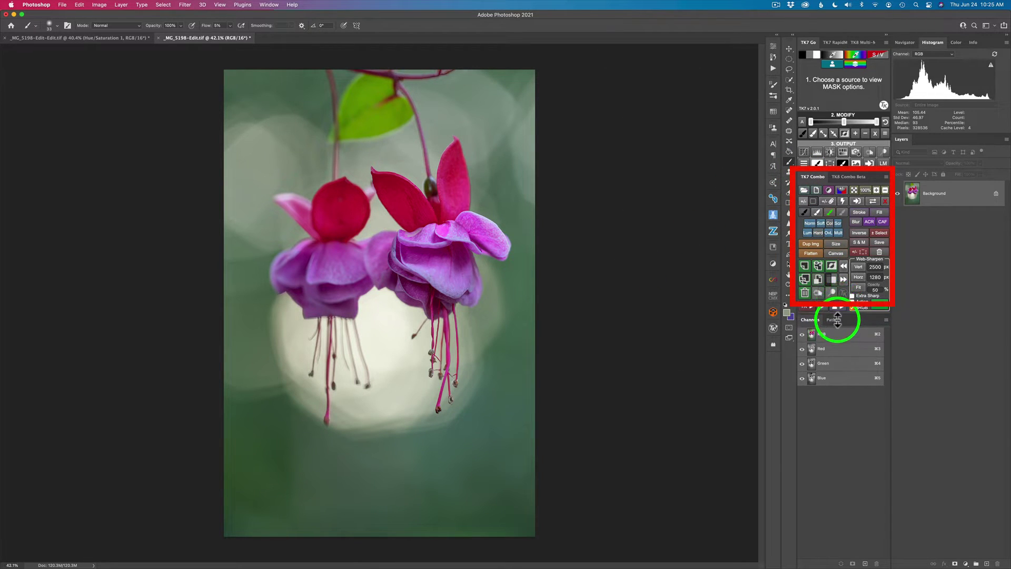
{"action": "left_click", "coordinate": [808, 307]}
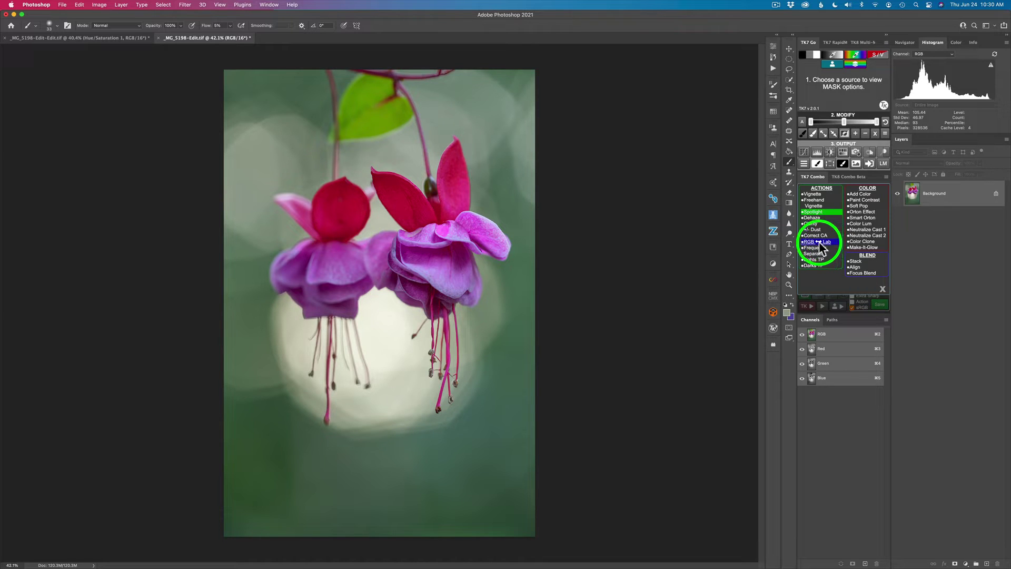
Run the TK7 RGB↔Lab action and add a Curves adjustment layer from OUTPUT
{"action": "left_click", "coordinate": [822, 241]}
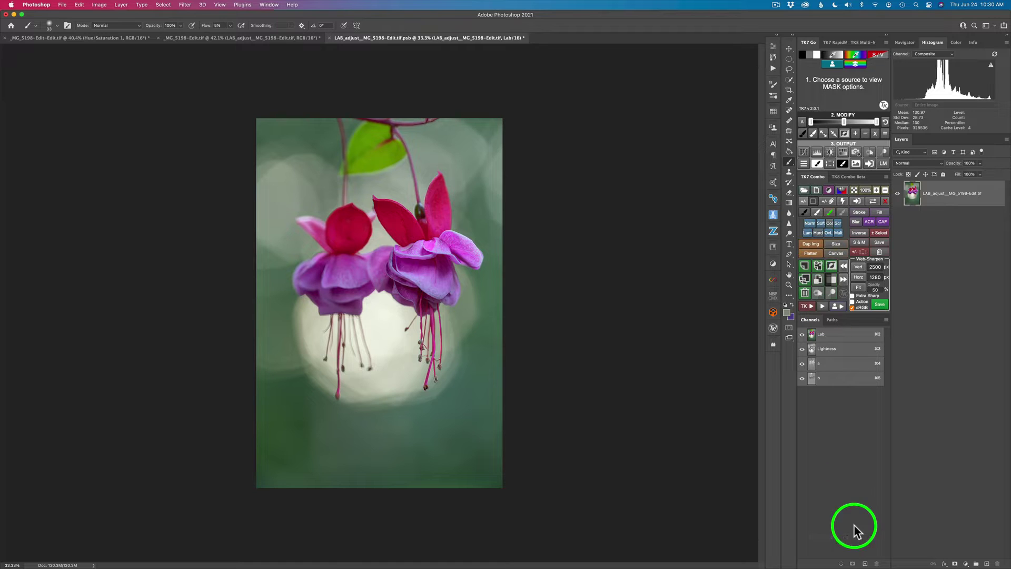
{"action": "left_click", "coordinate": [804, 153]}
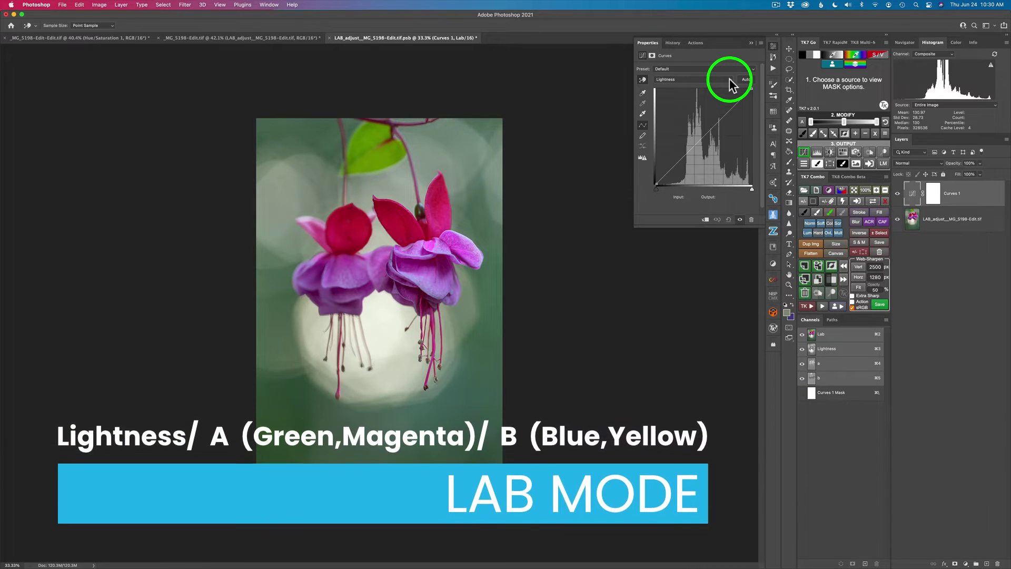
Steepen the Curves a channel by pulling both endpoints inward to about ±103
{"action": "left_click", "coordinate": [729, 78]}
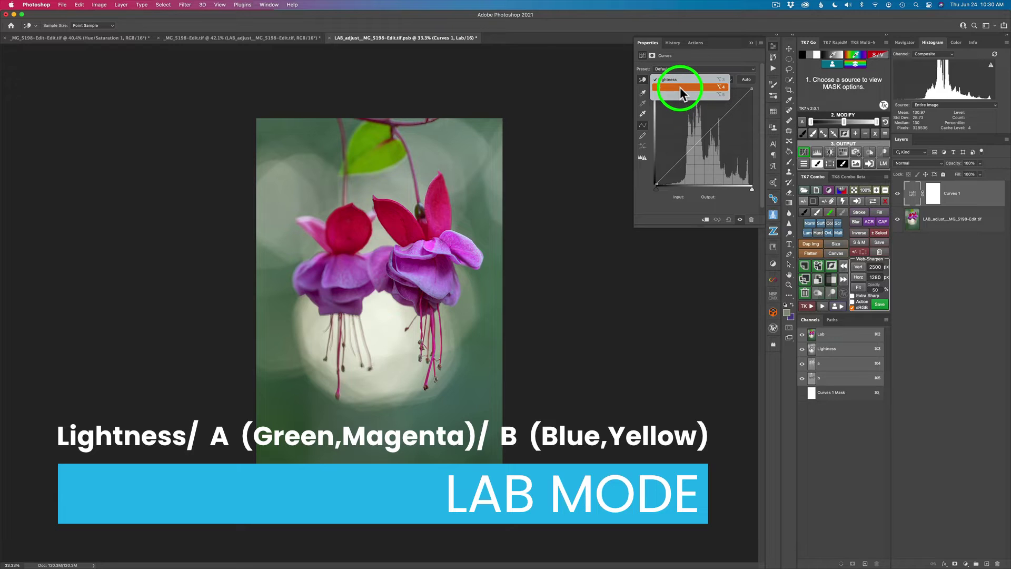
{"action": "left_click", "coordinate": [681, 86]}
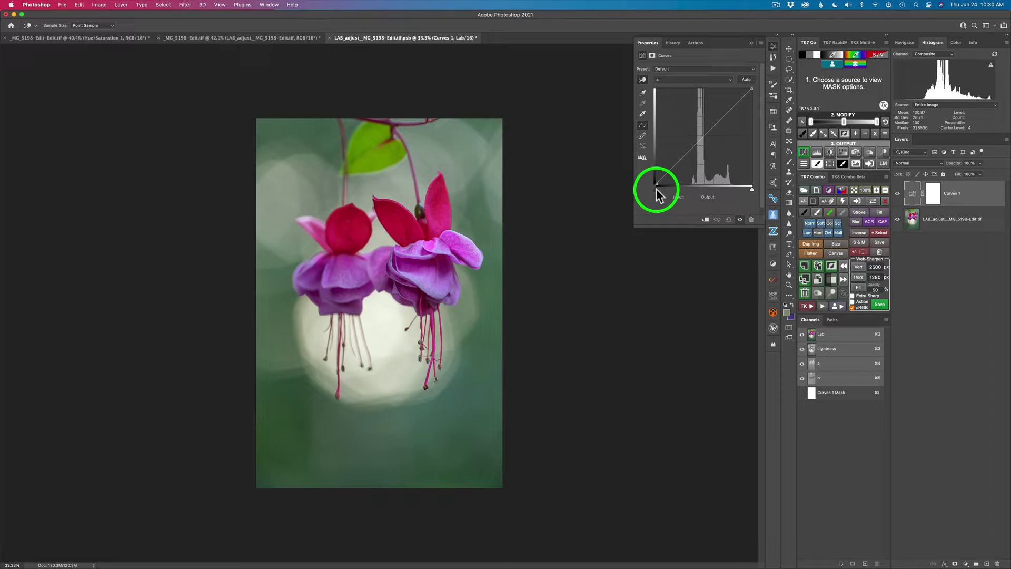
{"action": "left_click_drag", "start_coordinate": [656, 189], "coordinate": [665, 188]}
{"action": "left_click", "coordinate": [689, 197]}
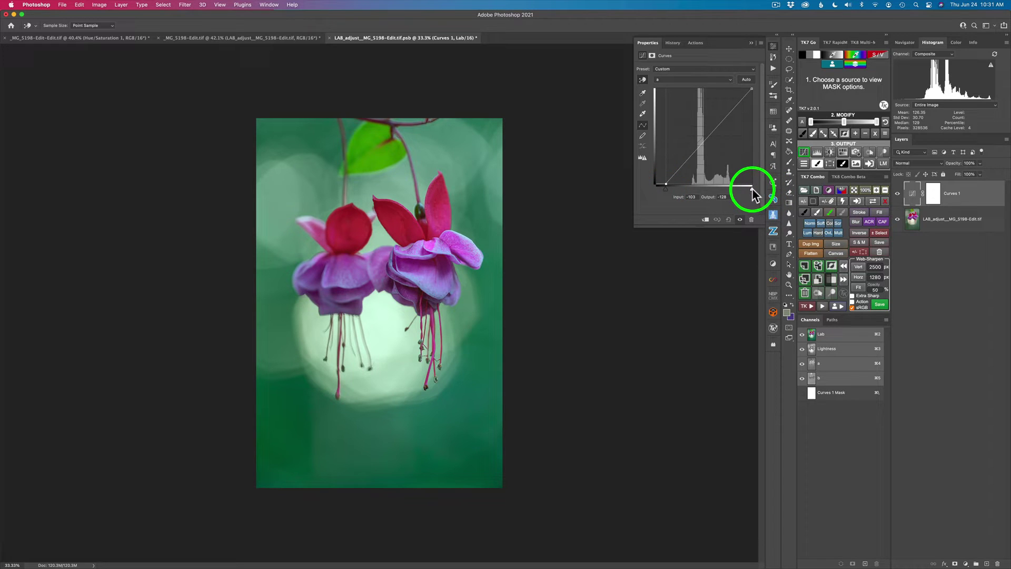
{"action": "left_click_drag", "start_coordinate": [753, 189], "coordinate": [743, 189]}
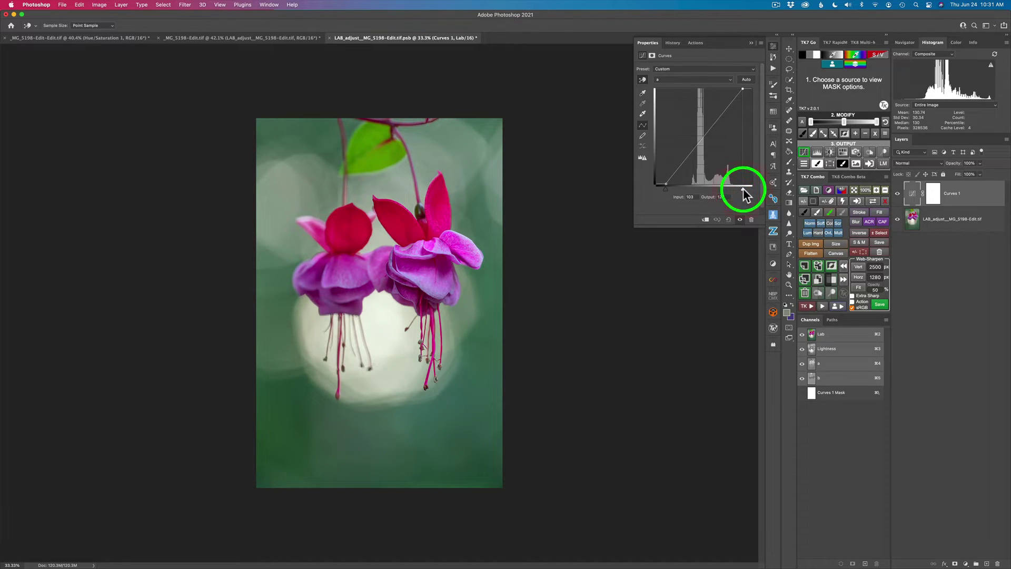
Steepen the b channel curve by pulling both endpoints inward to about ±103
{"action": "left_click", "coordinate": [665, 79]}
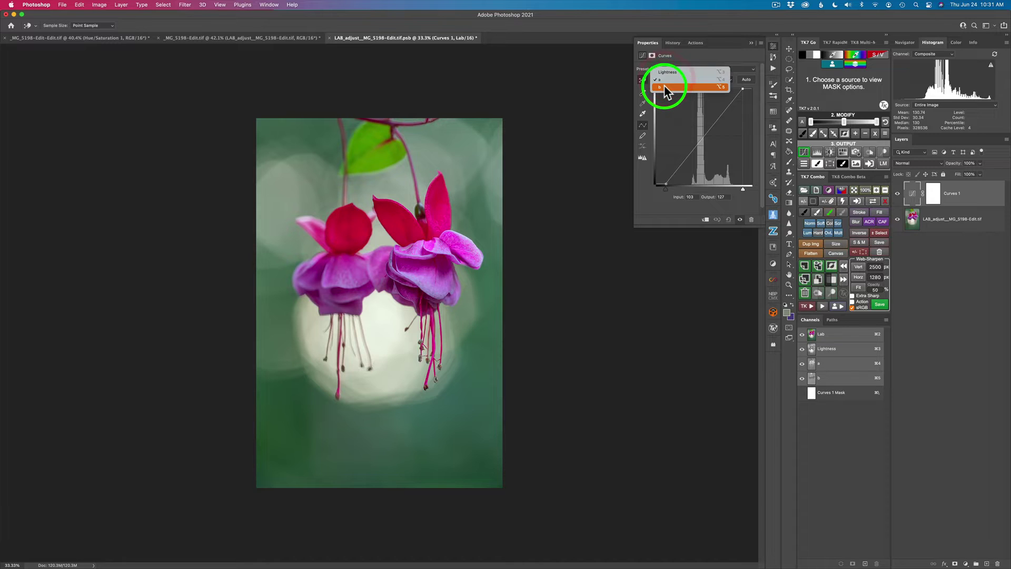
{"action": "left_click", "coordinate": [665, 88]}
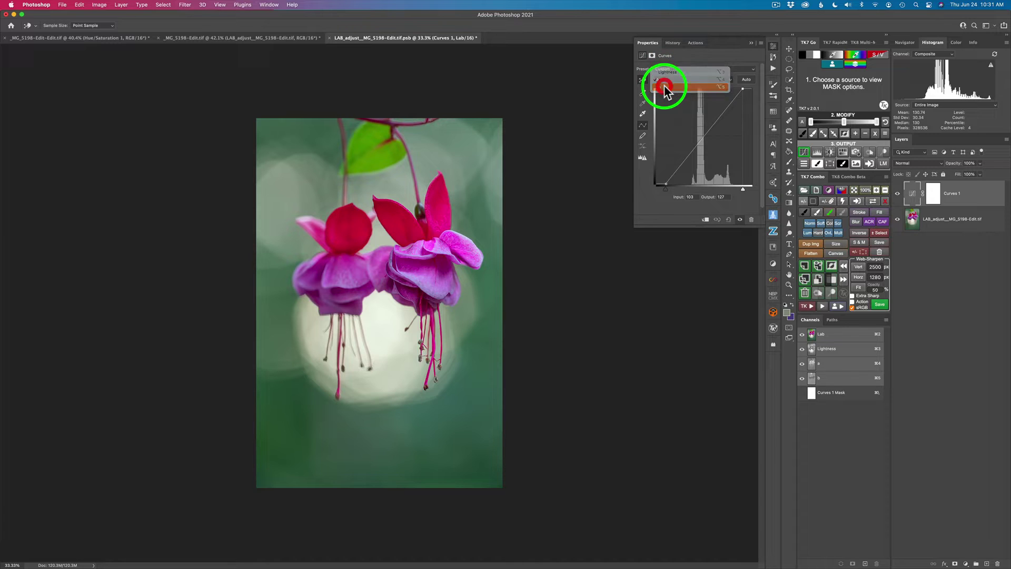
{"action": "left_click", "coordinate": [656, 189]}
{"action": "left_click_drag", "start_coordinate": [656, 188], "coordinate": [666, 189]}
{"action": "left_click_drag", "start_coordinate": [751, 188], "coordinate": [743, 189]}
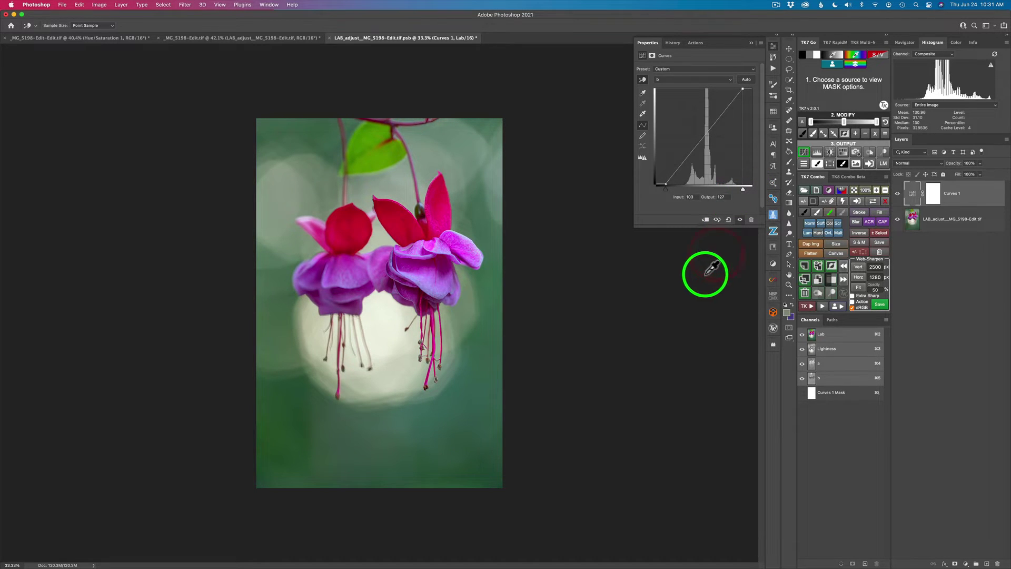
Compare the image with and without Curves 1 by toggling its visibility
{"action": "left_click", "coordinate": [899, 195]}
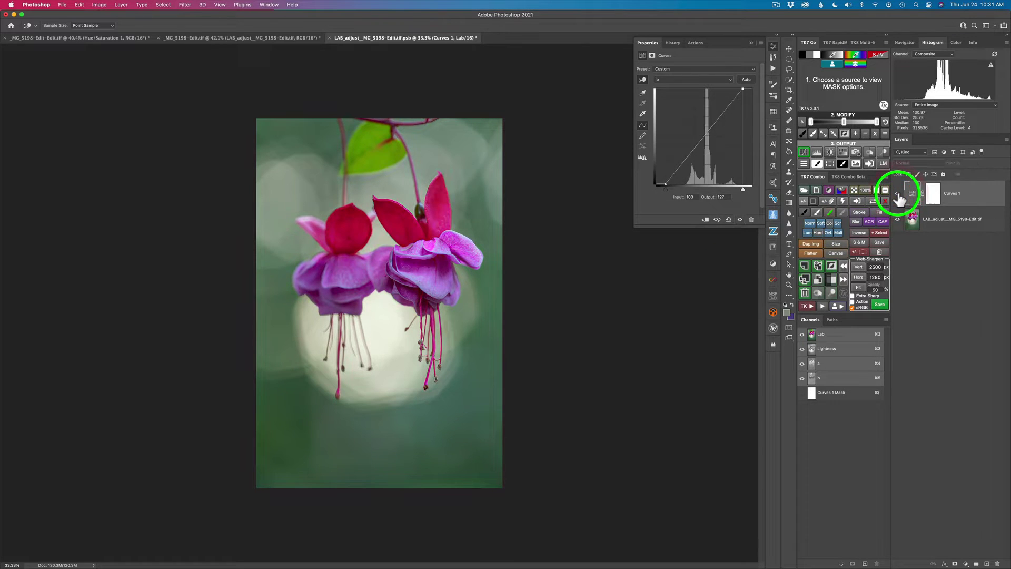
{"action": "left_click", "coordinate": [899, 194]}
{"action": "left_click", "coordinate": [898, 195]}
{"action": "left_click", "coordinate": [898, 195]}
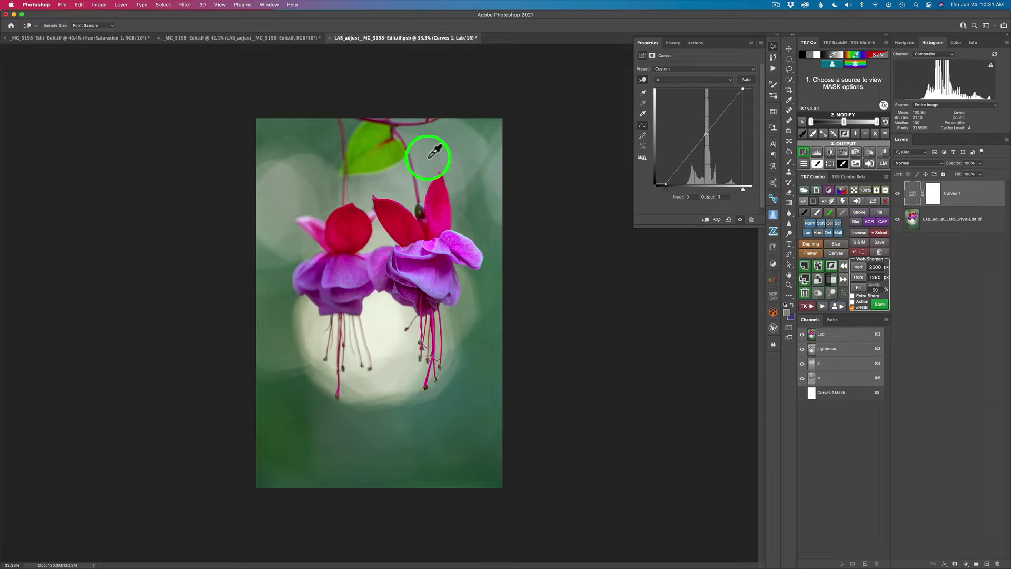
{"action": "left_click", "coordinate": [710, 77]}
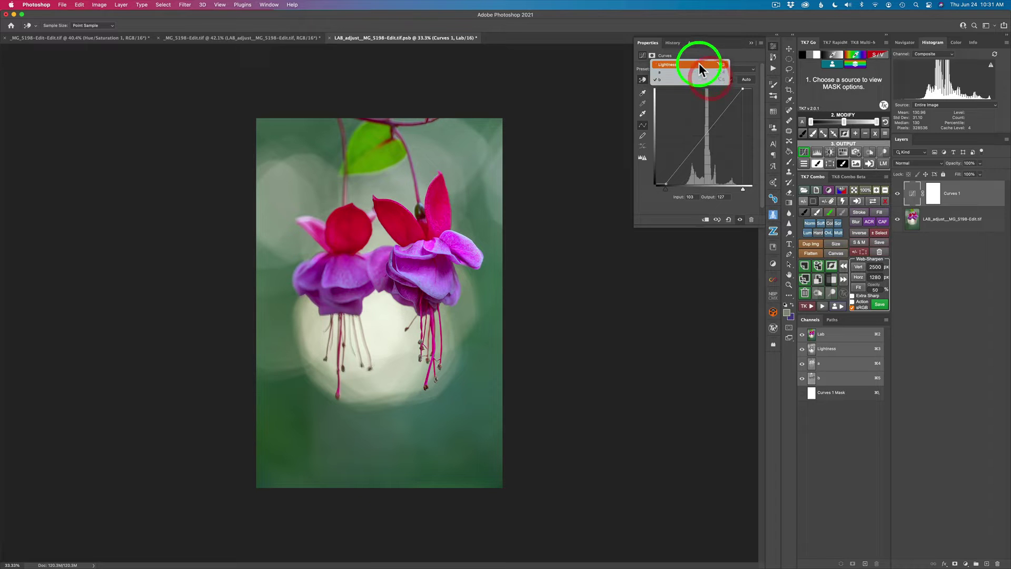
Raise a Lightness midtone point from input 49 to output 54, comparing before and after
{"action": "left_click", "coordinate": [700, 65]}
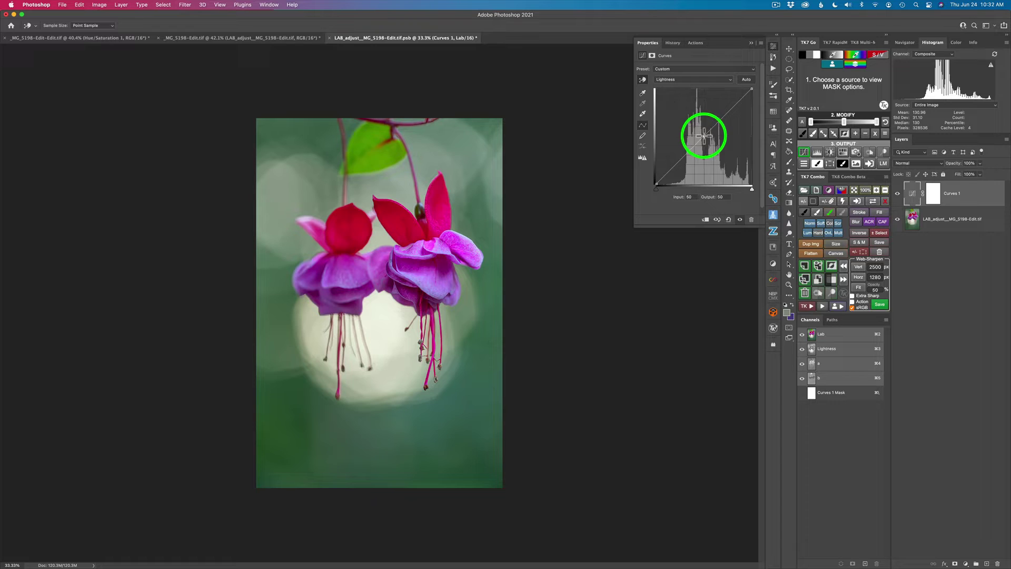
{"action": "left_click_drag", "start_coordinate": [704, 136], "coordinate": [704, 133]}
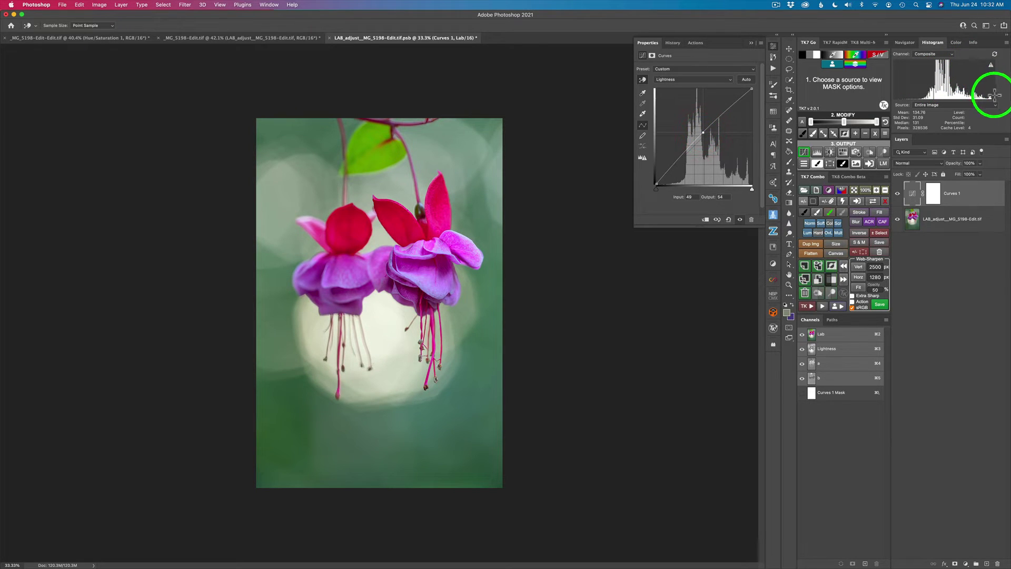
{"action": "left_click", "coordinate": [994, 54]}
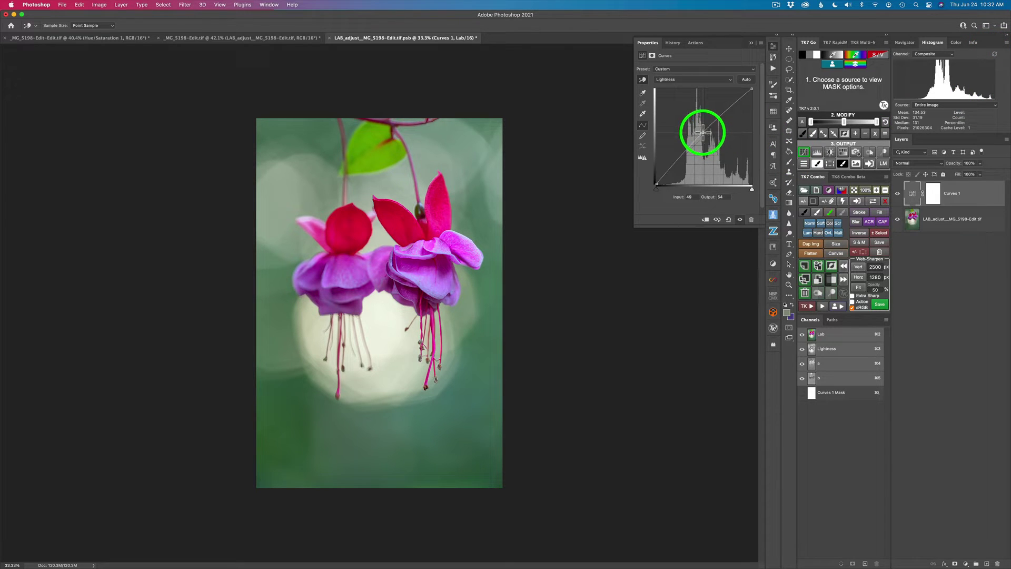
{"action": "left_click", "coordinate": [703, 134]}
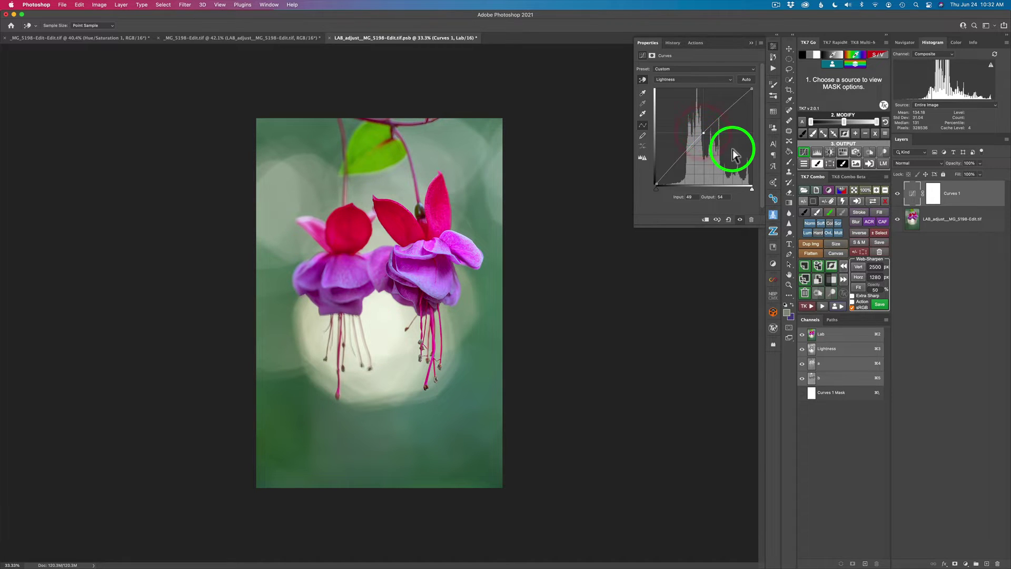
{"action": "left_click", "coordinate": [899, 194]}
{"action": "left_click", "coordinate": [898, 195]}
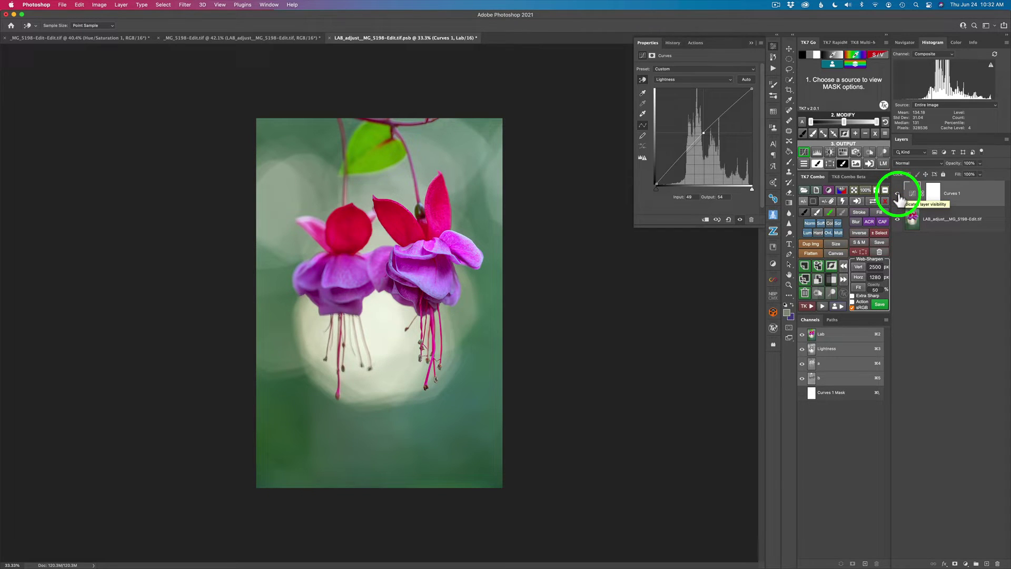
Run the TK7 RGB↔Lab action to place LAB_adjust as a smart object above Background
{"action": "left_click", "coordinate": [809, 308]}
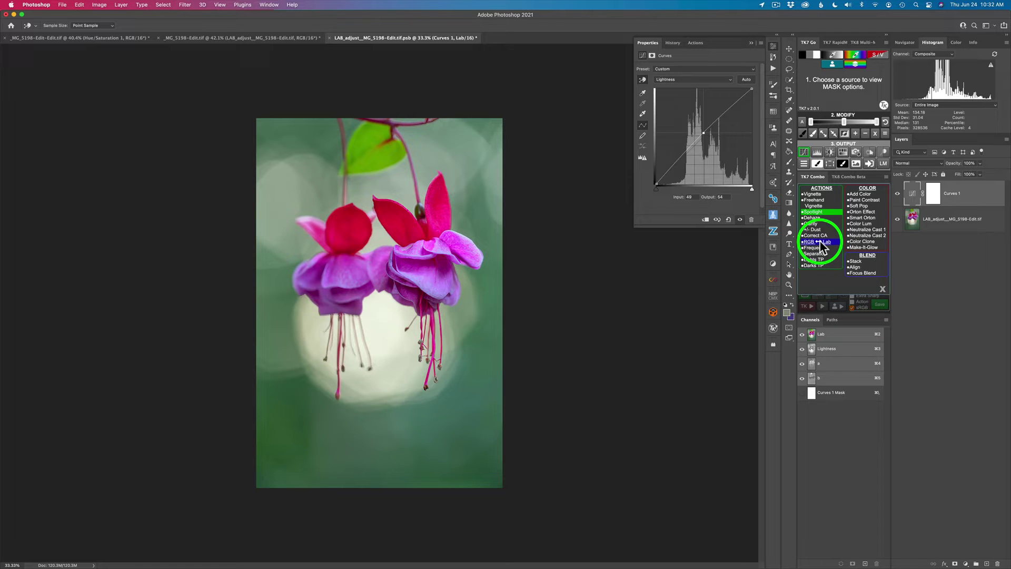
{"action": "left_click", "coordinate": [822, 241]}
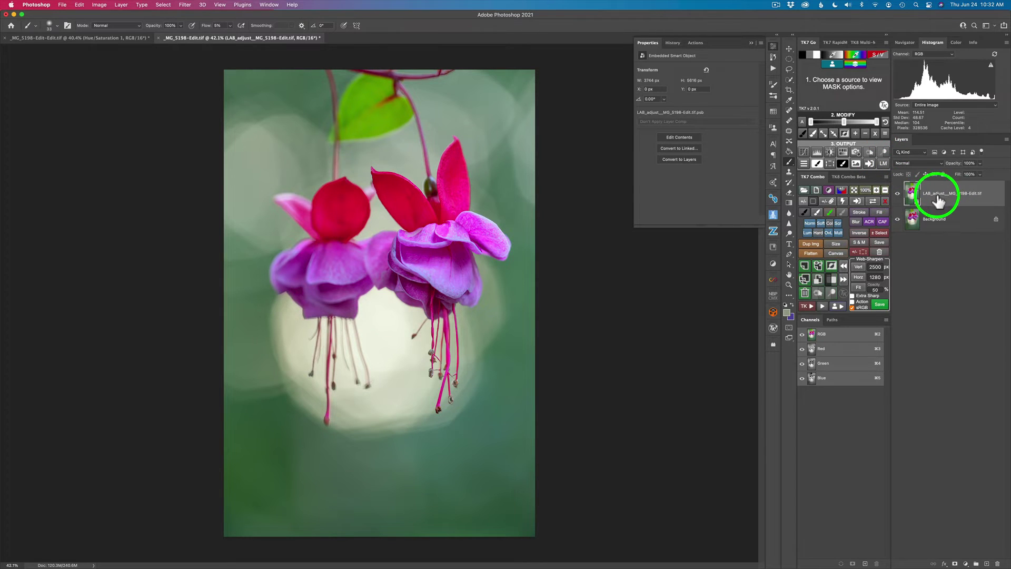
{"action": "left_click", "coordinate": [958, 200]}
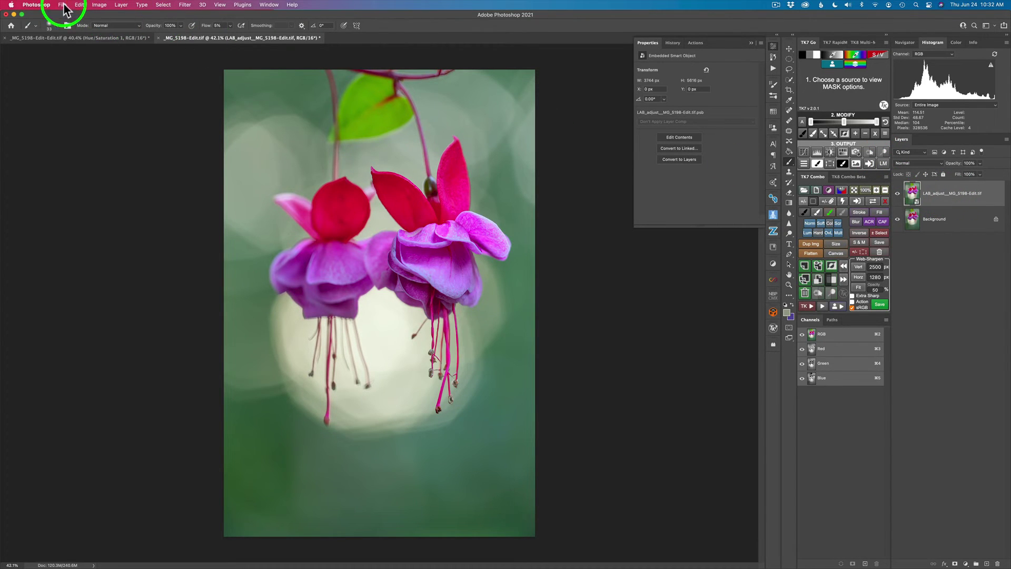
{"action": "left_click", "coordinate": [100, 5]}
{"action": "mouse_move", "coordinate": [105, 16]}
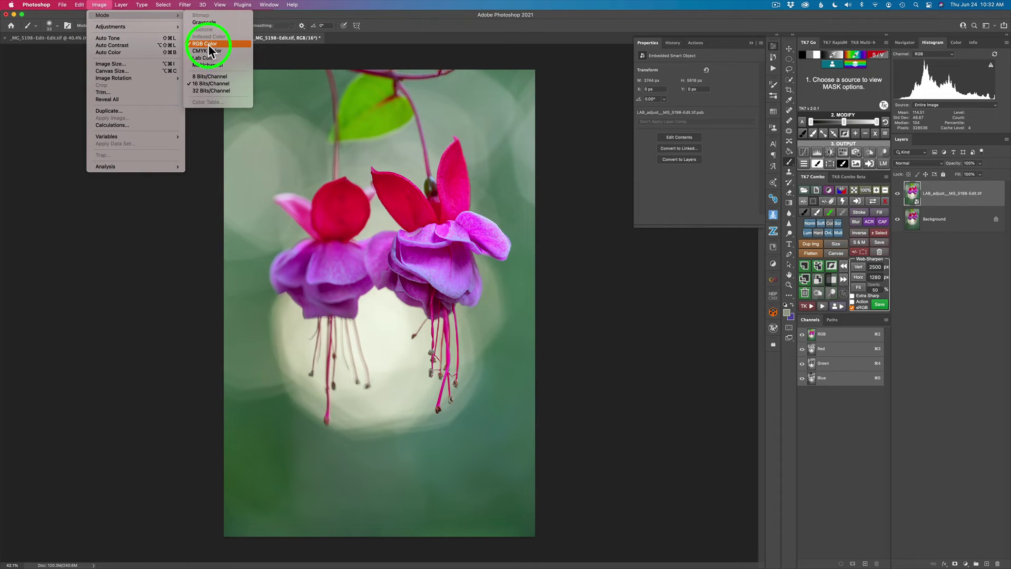
Compare the LAB_adjust layer on and off, then lower its opacity to 66%
{"action": "mouse_move", "coordinate": [170, 167]}
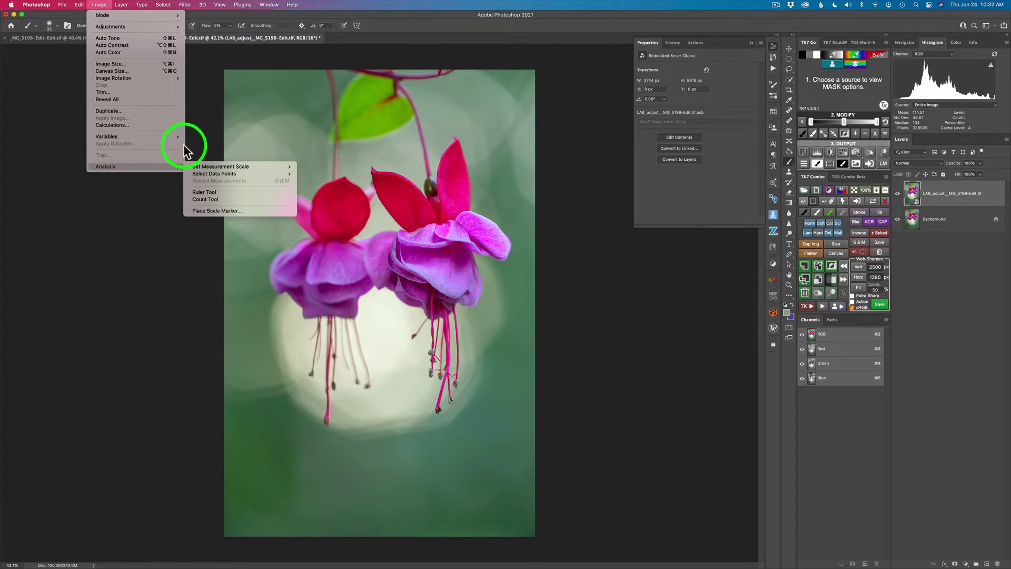
{"action": "left_click", "coordinate": [896, 187]}
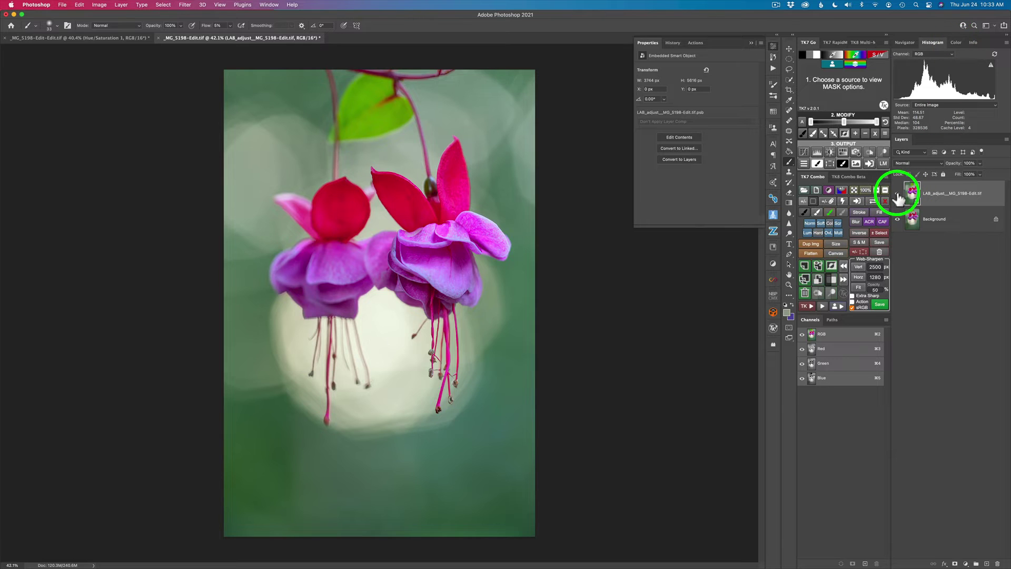
{"action": "left_click", "coordinate": [898, 194]}
{"action": "left_click", "coordinate": [898, 193]}
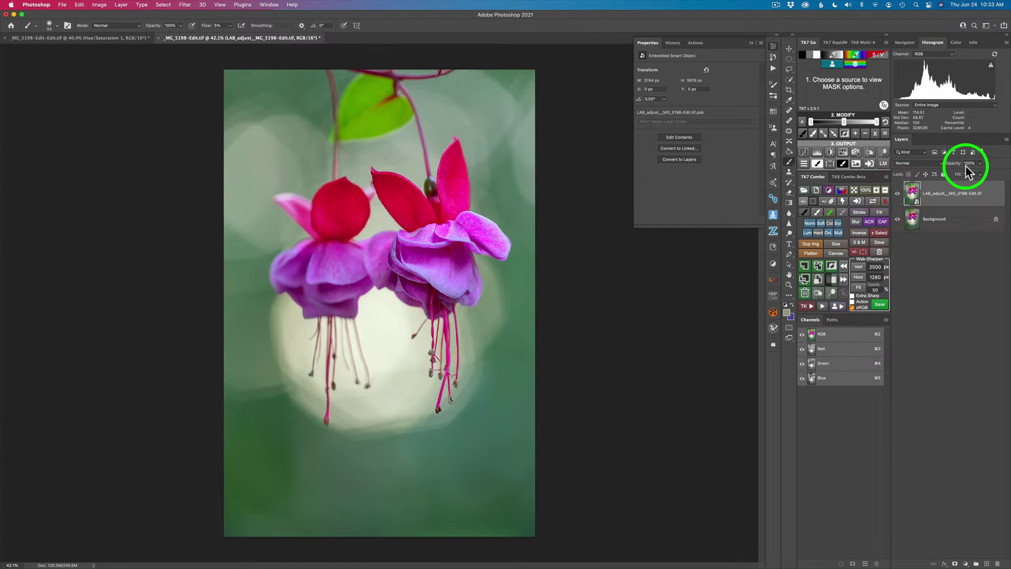
{"action": "left_click_drag", "start_coordinate": [952, 164], "coordinate": [984, 168]}
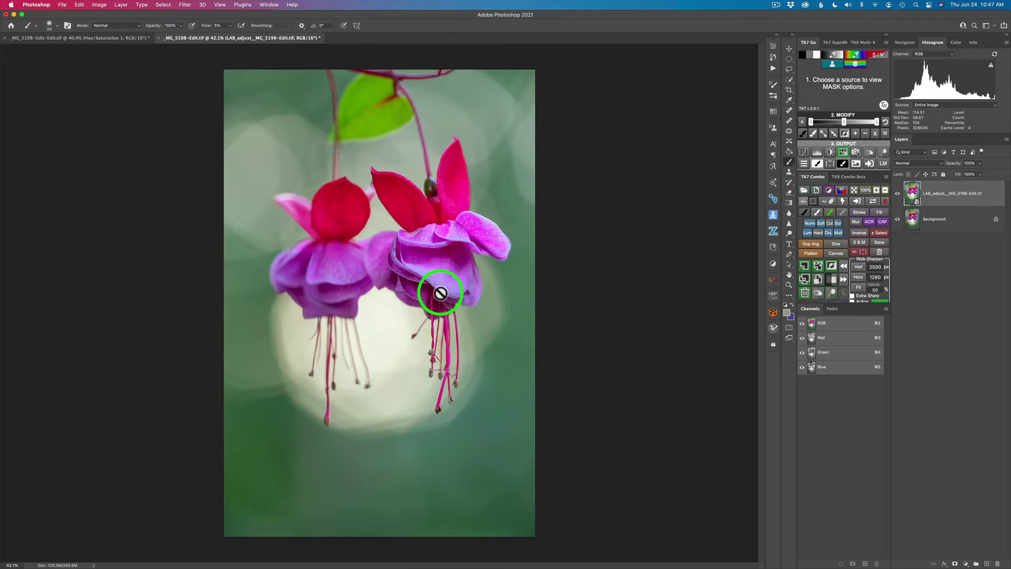
Preview a TK7 S/V vibrance mask at levels 1–3, then create a masked Hue/Saturation layer
{"action": "left_click", "coordinate": [881, 54]}
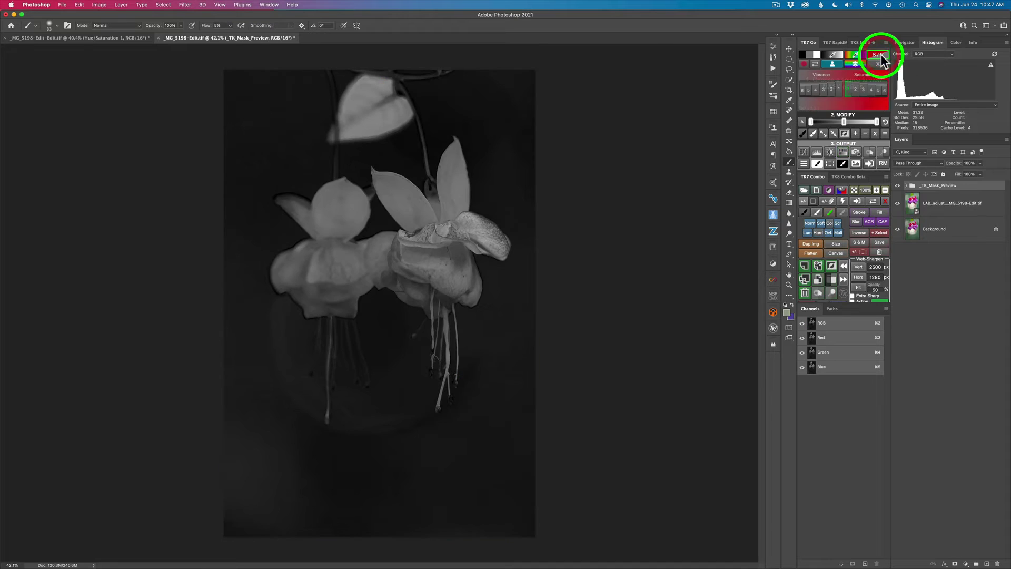
{"action": "left_click", "coordinate": [840, 91]}
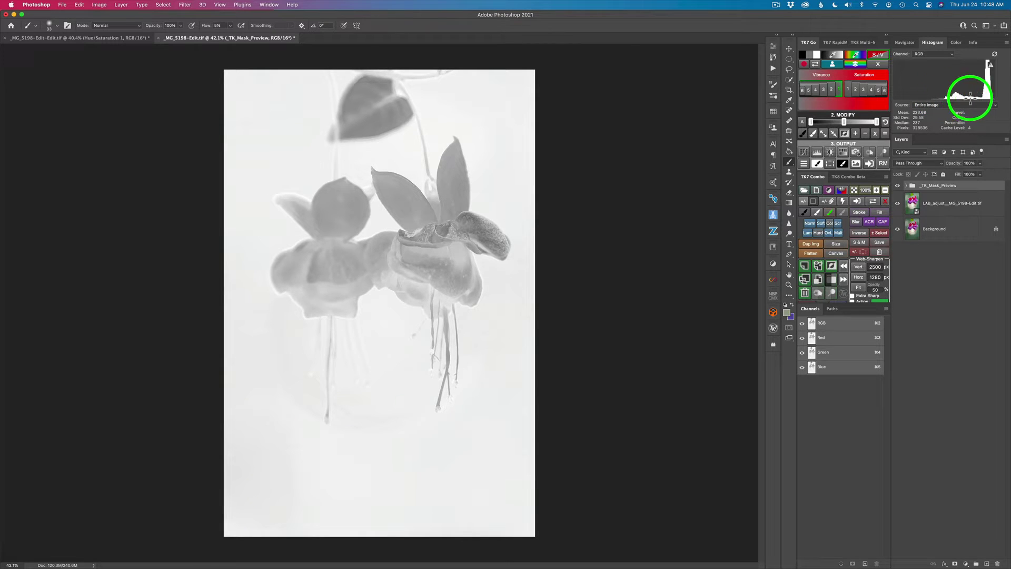
{"action": "left_click", "coordinate": [831, 89]}
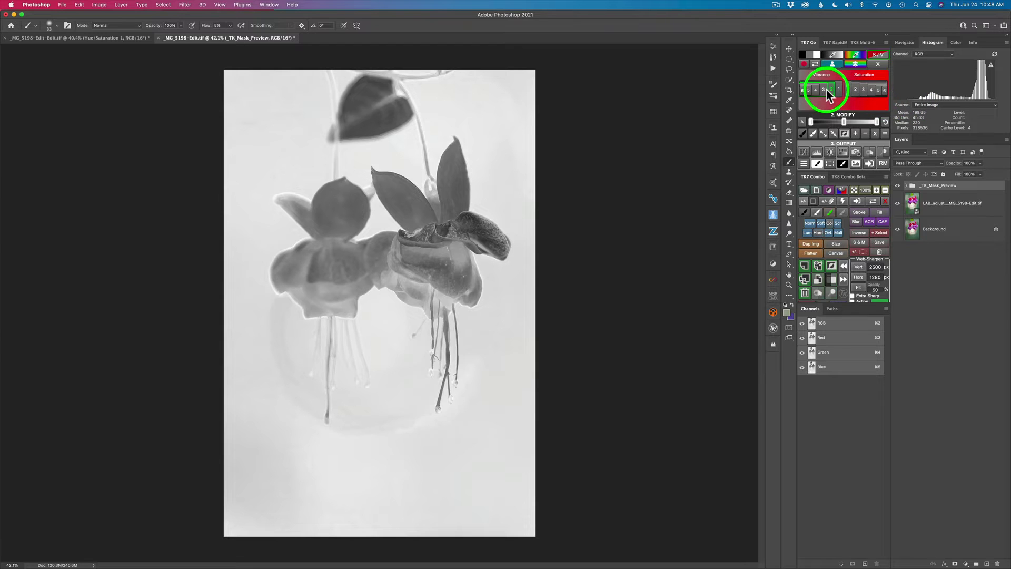
{"action": "left_click", "coordinate": [824, 90]}
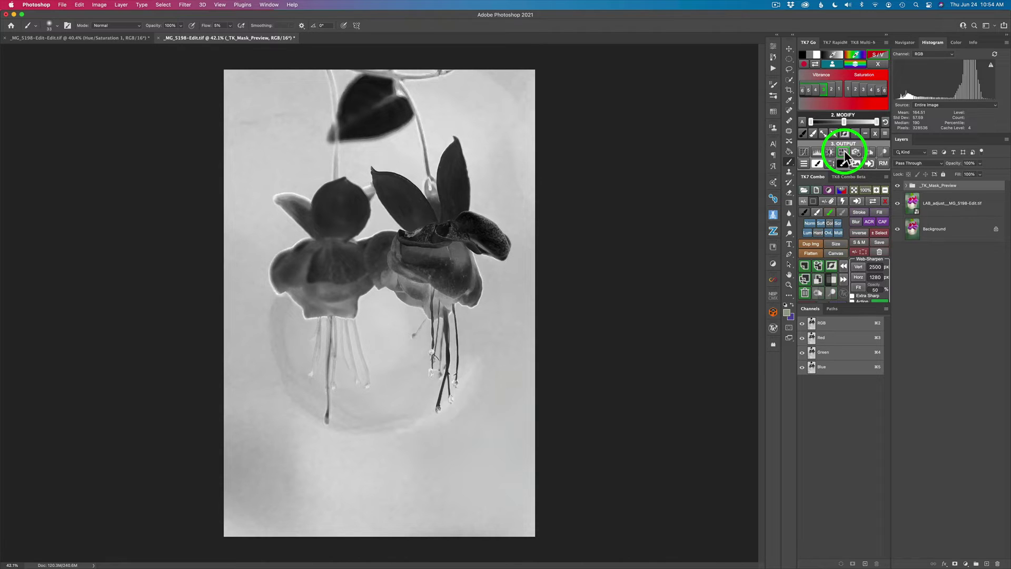
{"action": "left_click", "coordinate": [845, 153]}
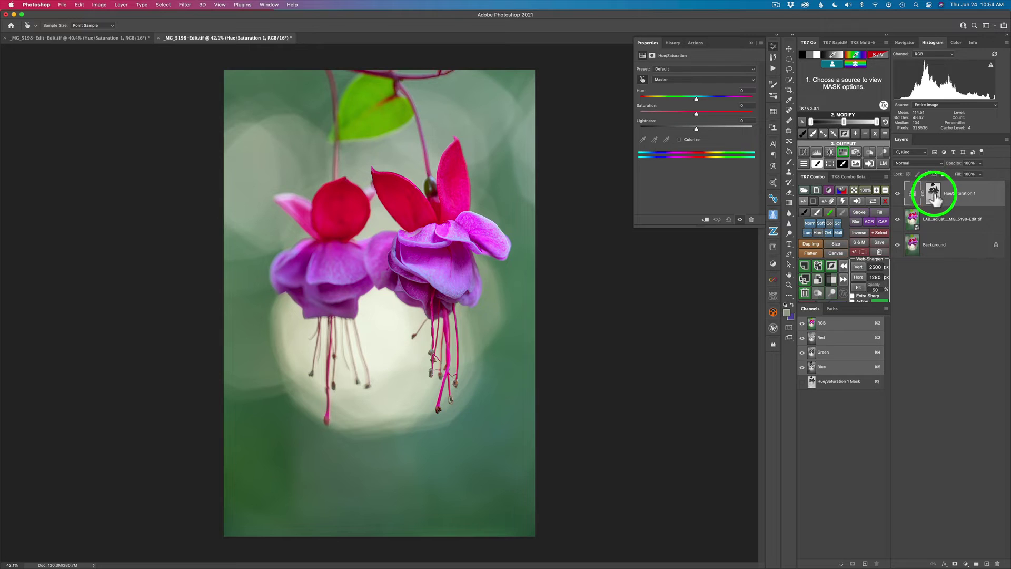
{"action": "left_click", "coordinate": [872, 200]}
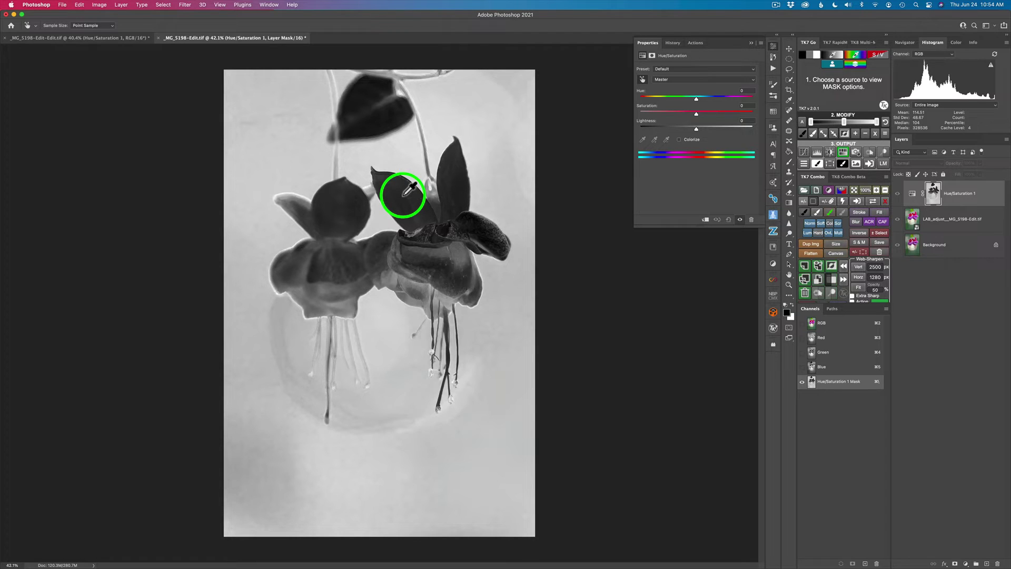
{"action": "left_click", "coordinate": [873, 202]}
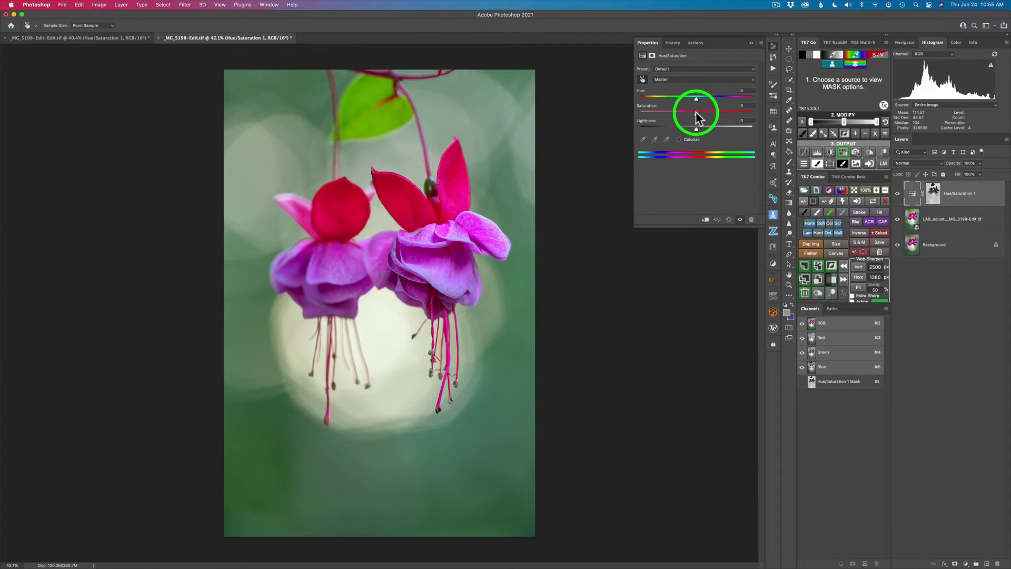
Set Hue/Saturation 1 saturation to +39, compare it on and off, and test then restore the flower mask
{"action": "left_click_drag", "start_coordinate": [695, 111], "coordinate": [732, 116]}
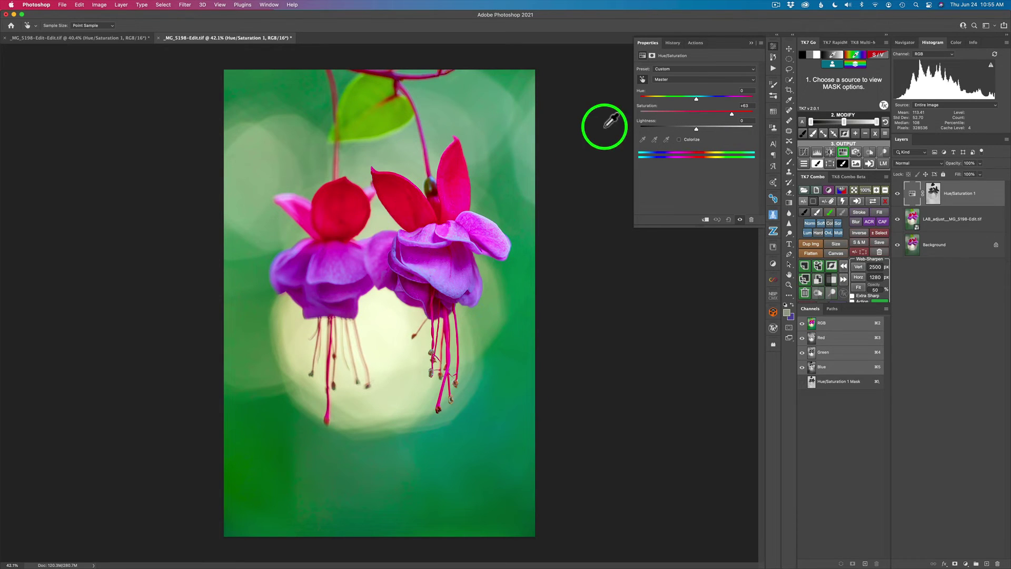
{"action": "left_click_drag", "start_coordinate": [732, 114], "coordinate": [717, 114]}
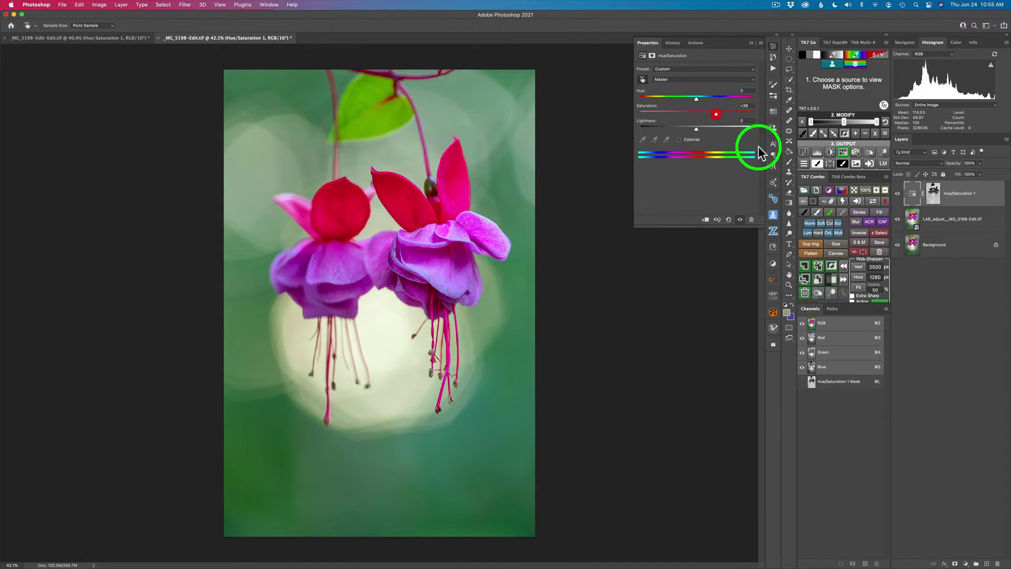
{"action": "left_click", "coordinate": [898, 195]}
{"action": "left_click", "coordinate": [899, 195]}
{"action": "left_click", "coordinate": [898, 195]}
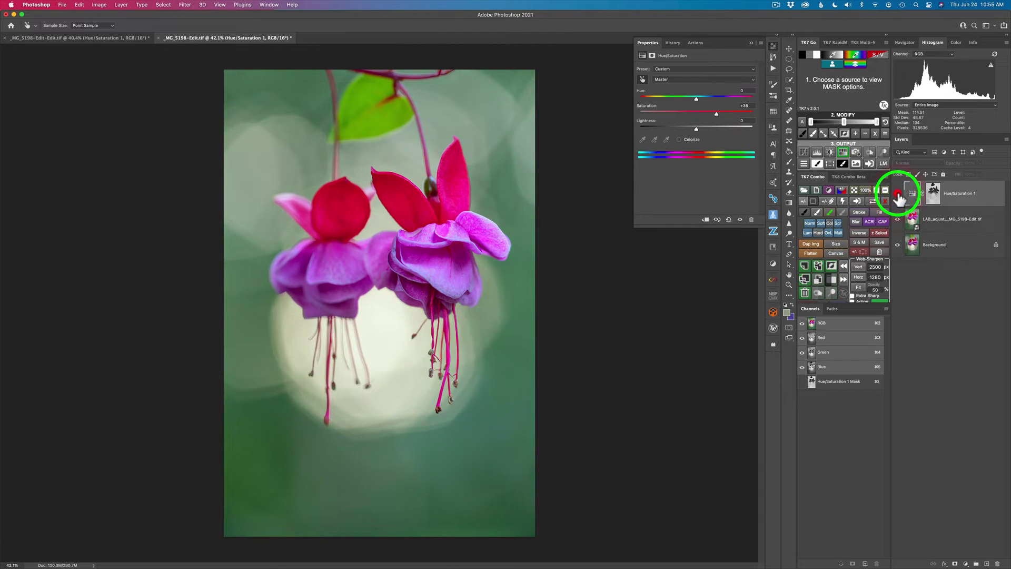
{"action": "left_click", "coordinate": [898, 195]}
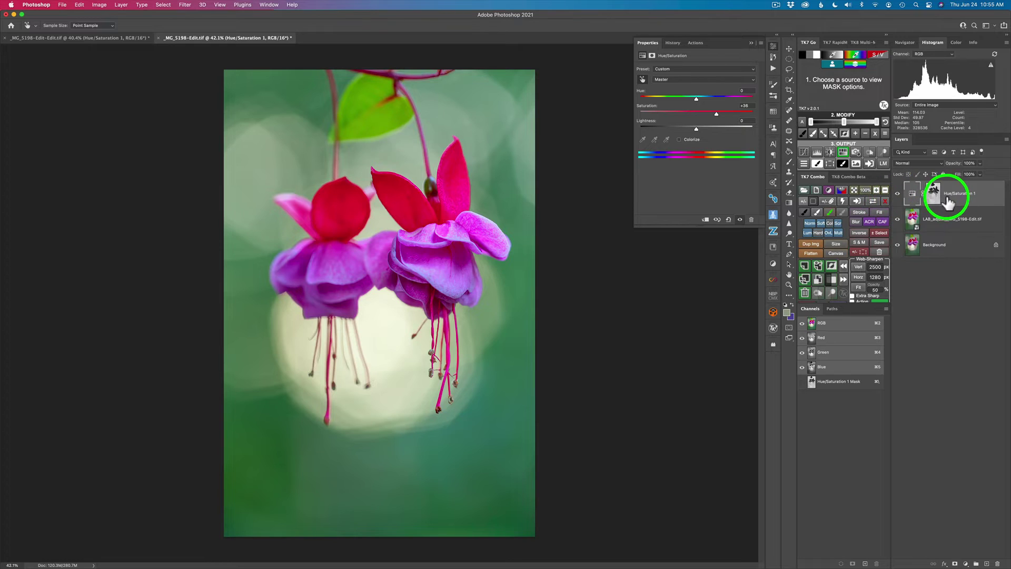
{"action": "left_click", "coordinate": [886, 201]}
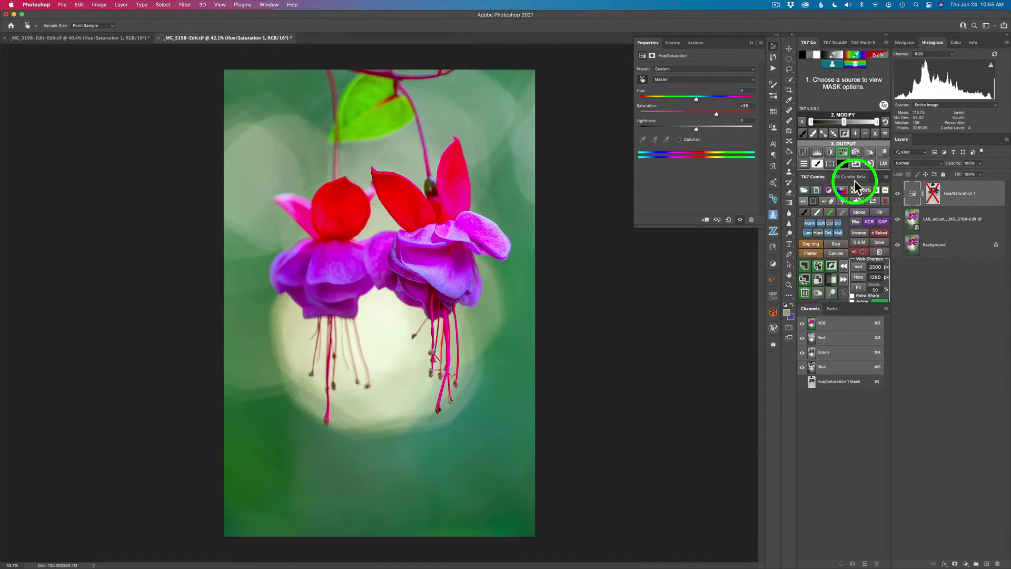
{"action": "left_click", "coordinate": [886, 203]}
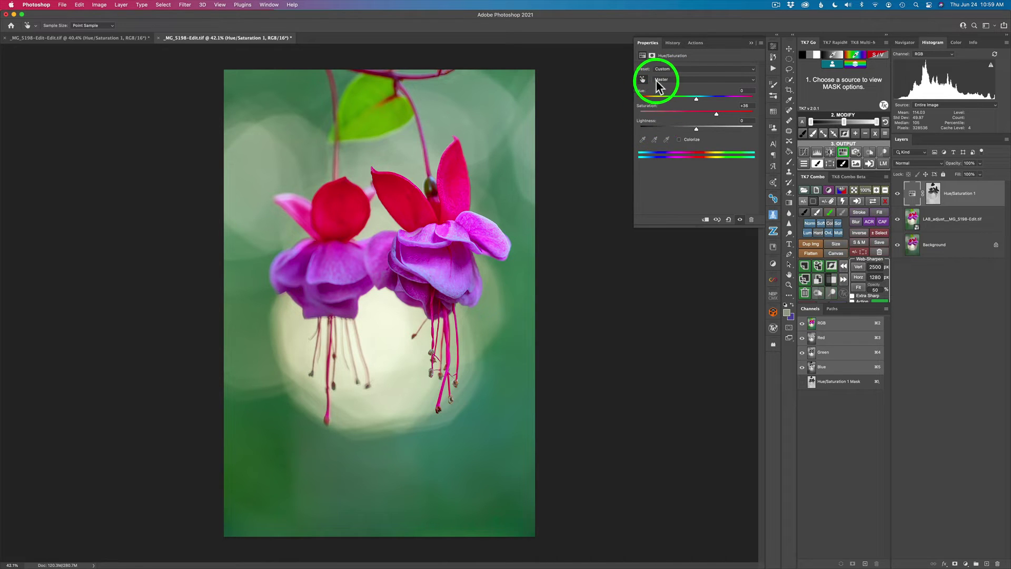
Pull the Yellows saturation in Hue/Saturation 1 down to -80
{"action": "left_click", "coordinate": [694, 80]}
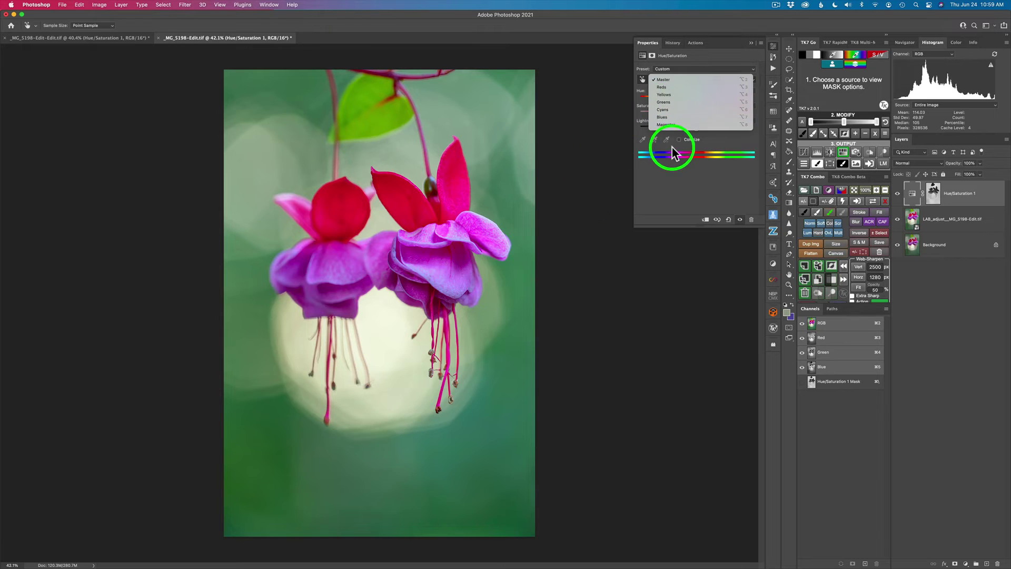
{"action": "left_click", "coordinate": [672, 94]}
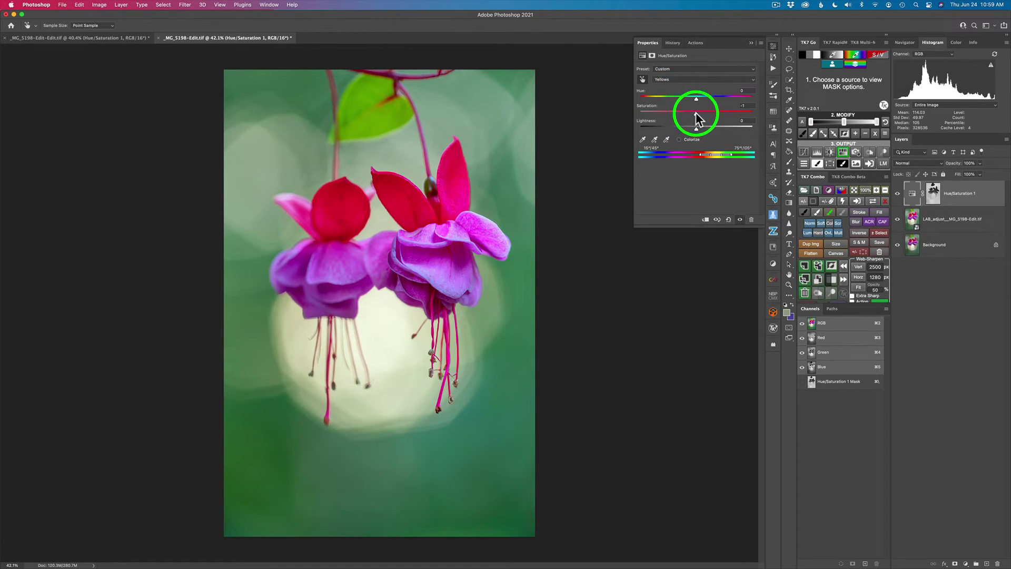
{"action": "left_click_drag", "start_coordinate": [697, 114], "coordinate": [653, 111]}
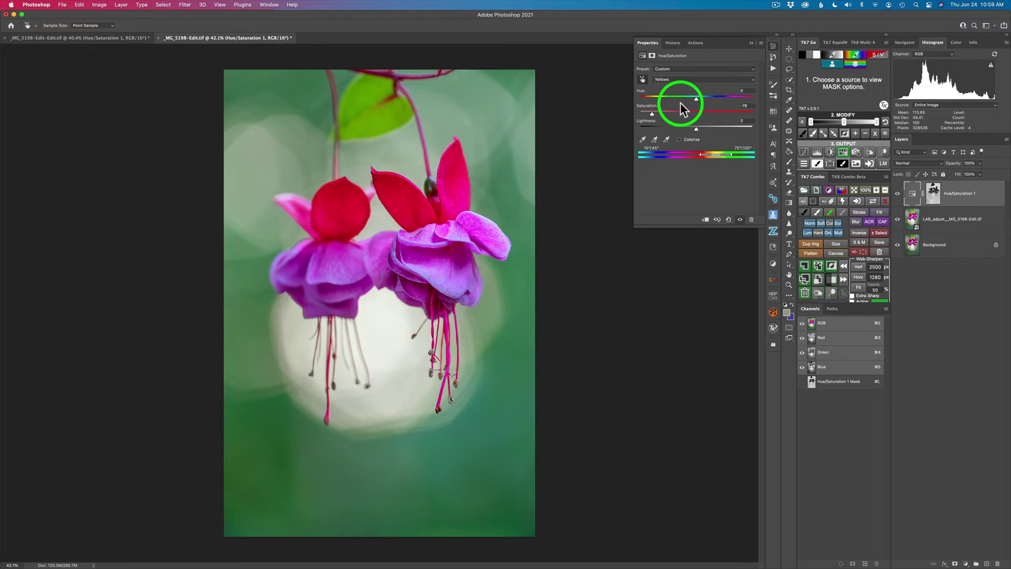
{"action": "left_click_drag", "start_coordinate": [652, 113], "coordinate": [651, 113]}
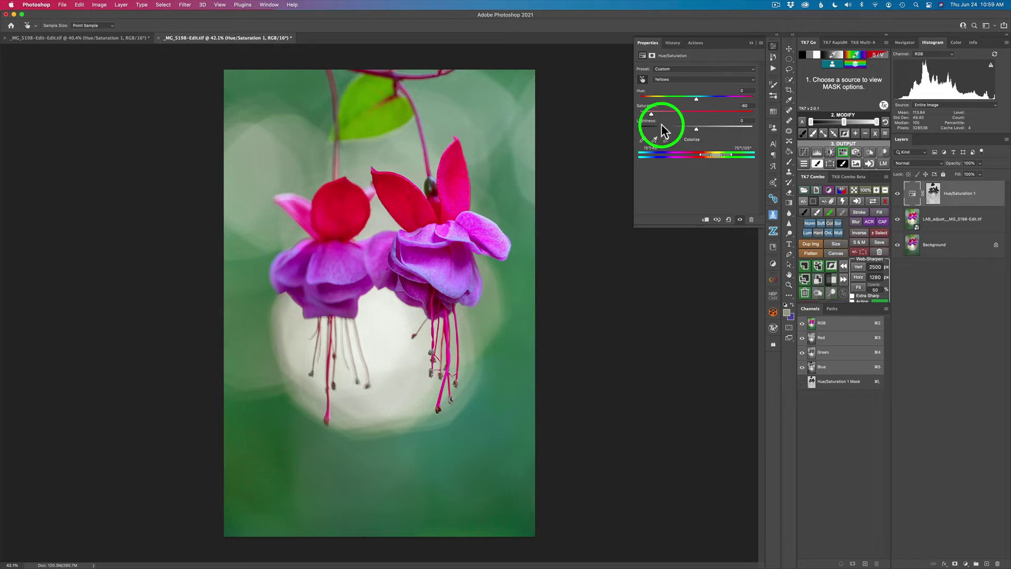
{"action": "left_click", "coordinate": [698, 78]}
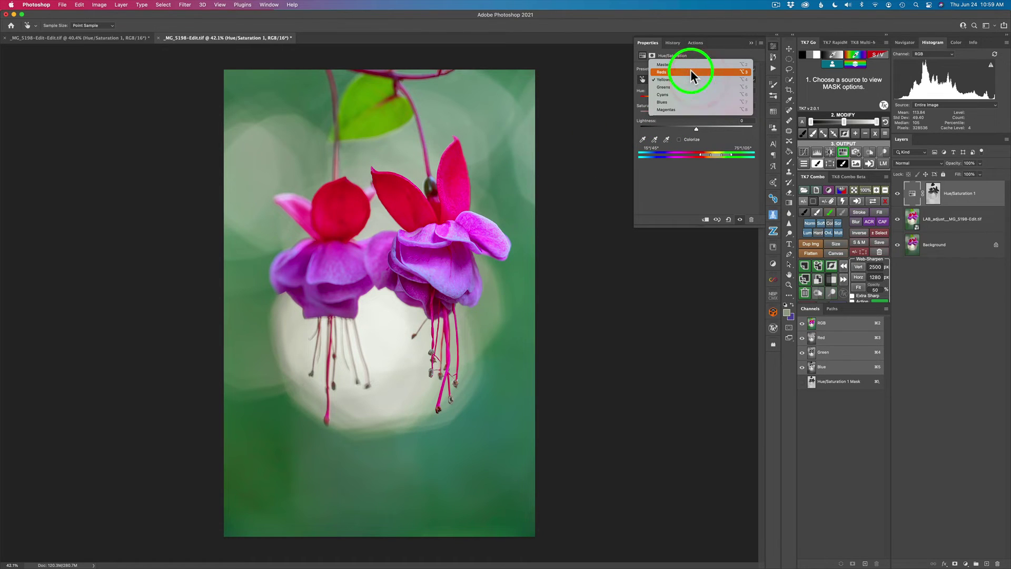
Target the Reds range, check the layer mask, and sample the red petal to set the range
{"action": "left_click", "coordinate": [691, 71]}
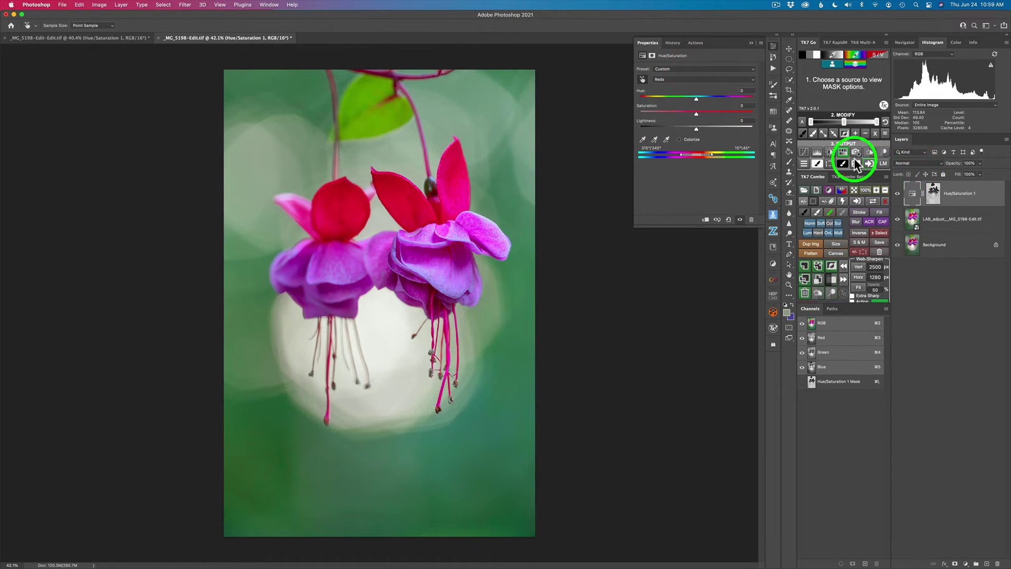
{"action": "left_click", "coordinate": [876, 202]}
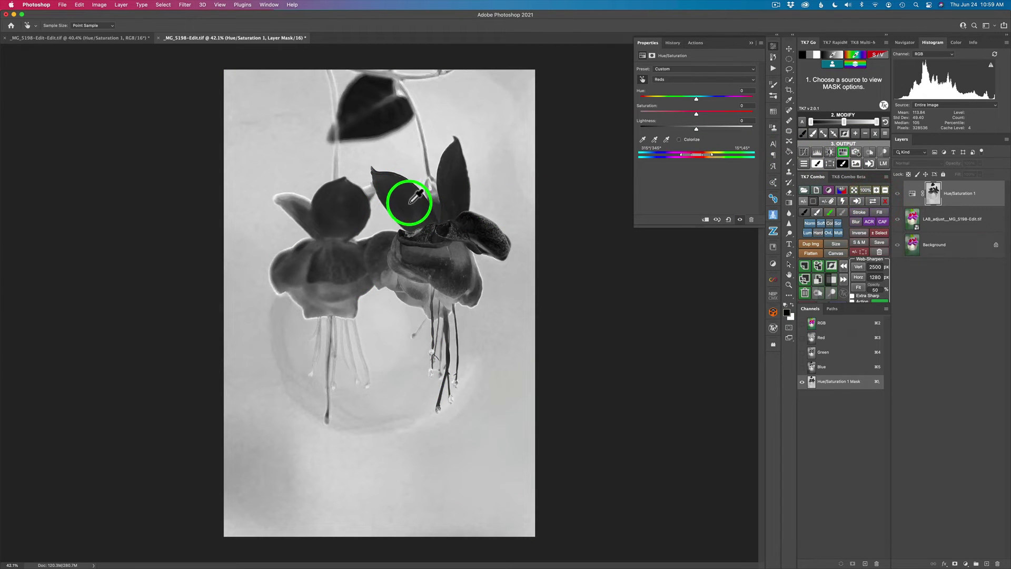
{"action": "left_click", "coordinate": [874, 201]}
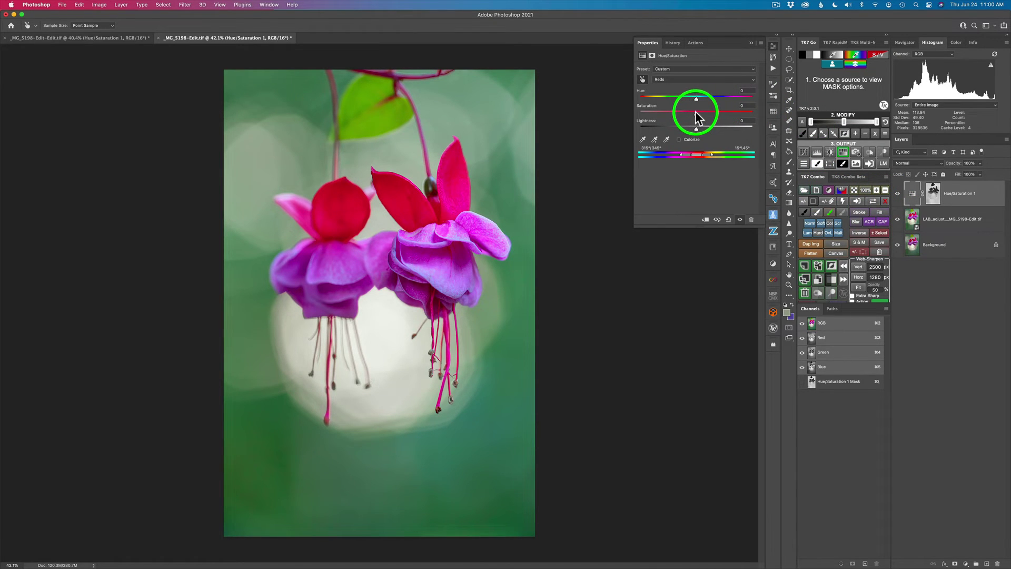
{"action": "left_click", "coordinate": [401, 193]}
Drop Reds saturation to -100, refine on the petal, and compare with the layer hidden and shown
{"action": "left_click_drag", "start_coordinate": [696, 117], "coordinate": [499, 105]}
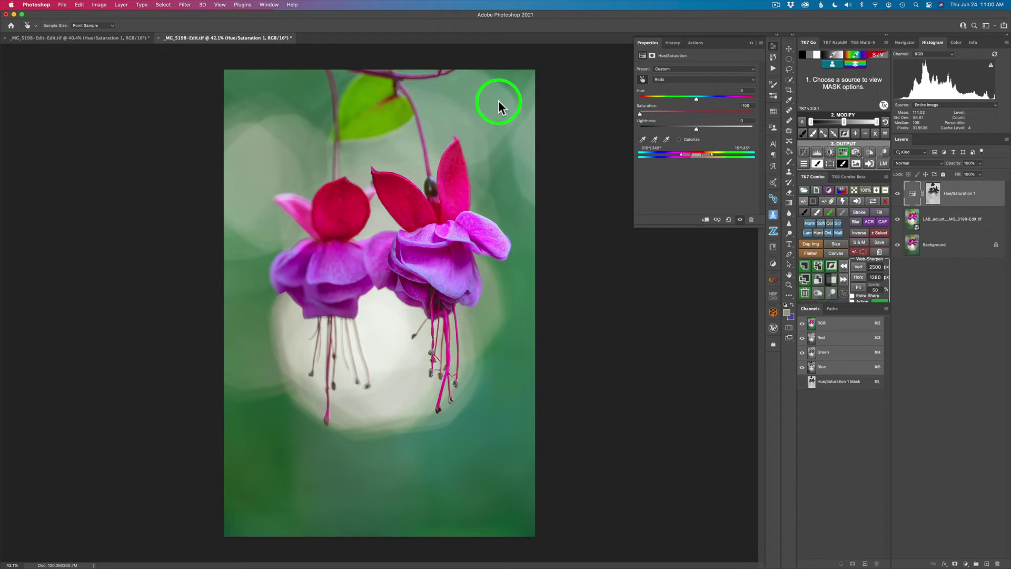
{"action": "left_click", "coordinate": [419, 198]}
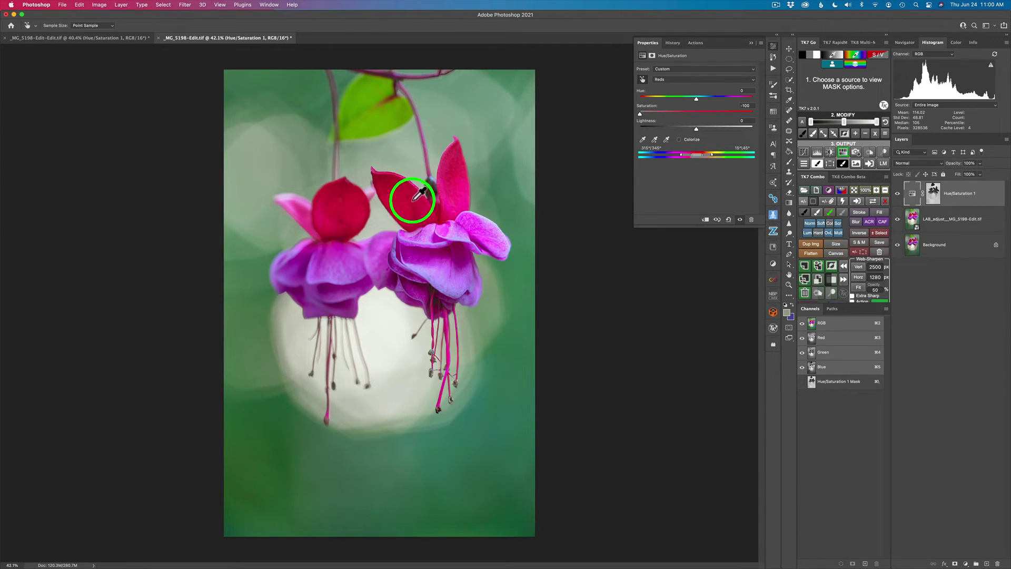
{"action": "left_click_drag", "start_coordinate": [413, 201], "coordinate": [412, 207]}
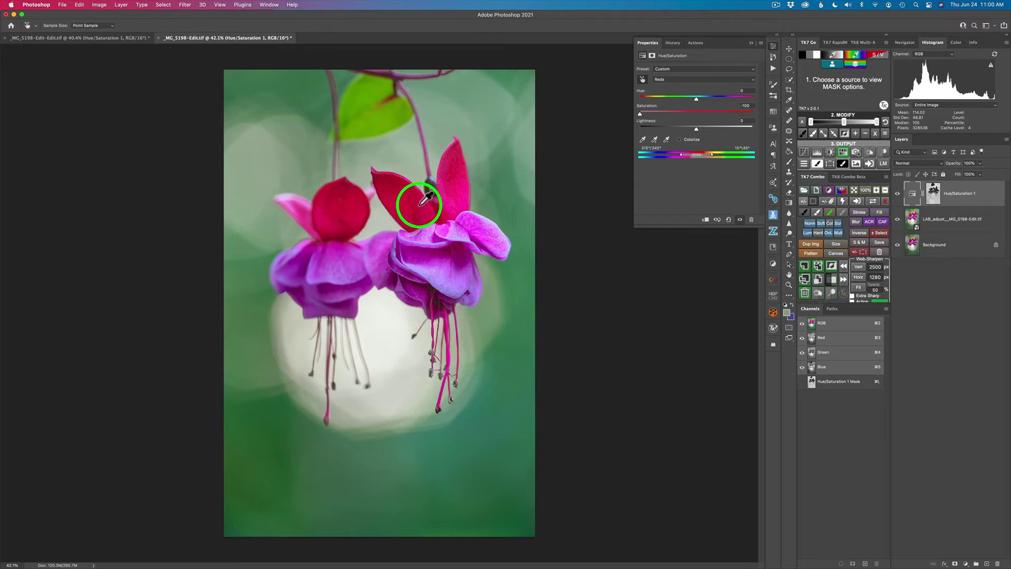
{"action": "left_click", "coordinate": [898, 194]}
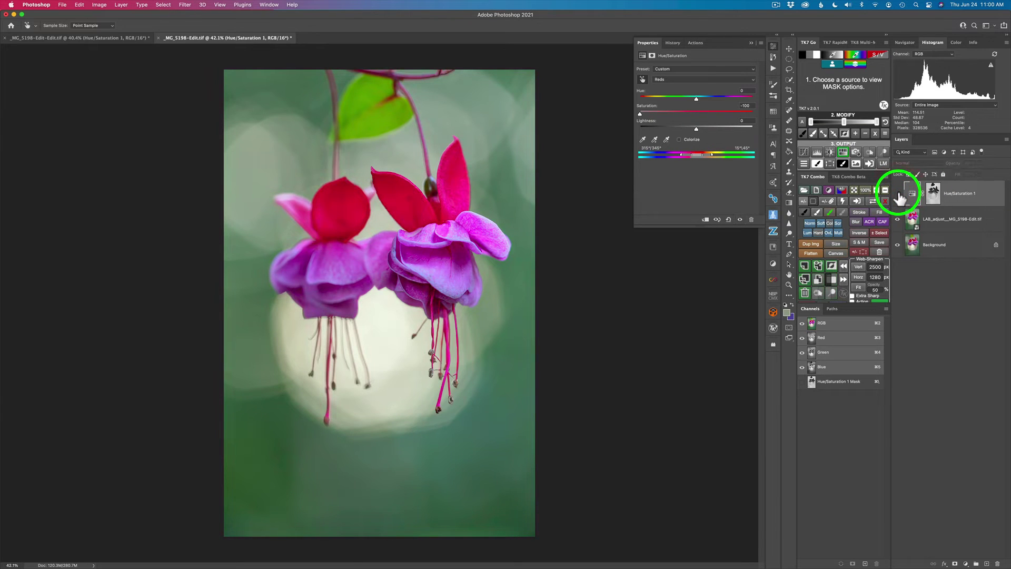
{"action": "left_click", "coordinate": [897, 194]}
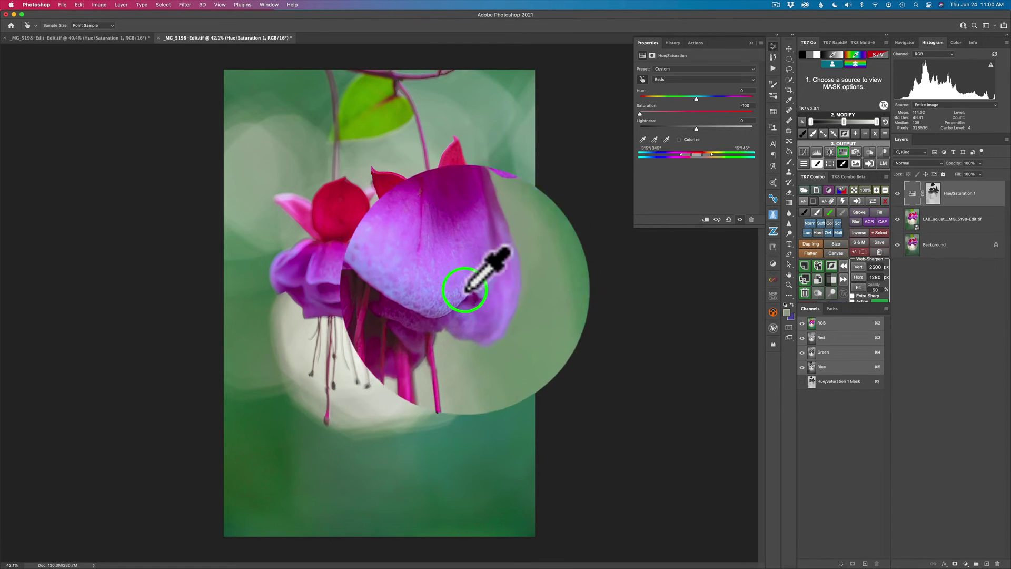
Target the Blues range, test its saturation at +100, then reset saturation to 0
{"action": "left_click", "coordinate": [679, 79]}
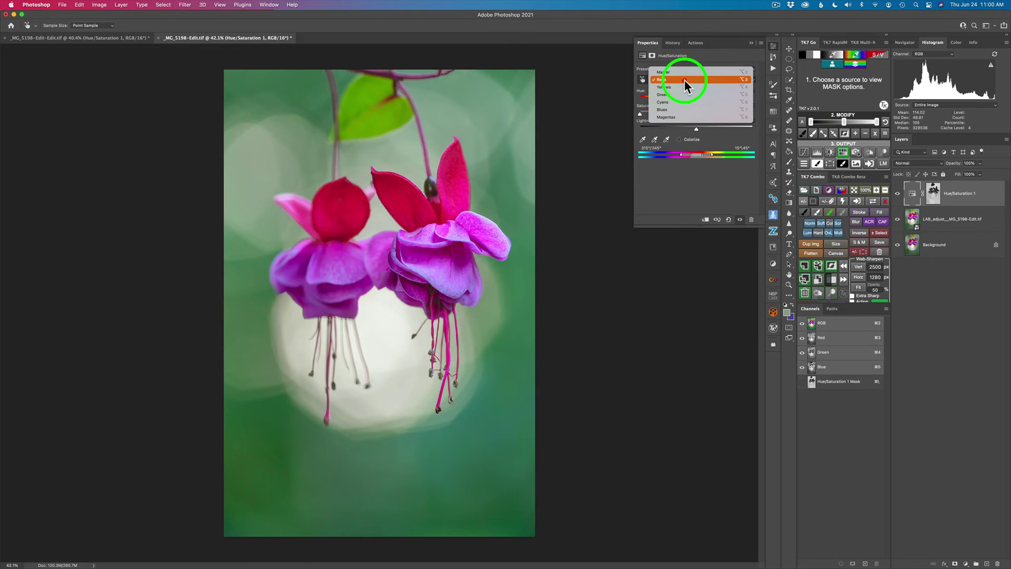
{"action": "left_click", "coordinate": [677, 109]}
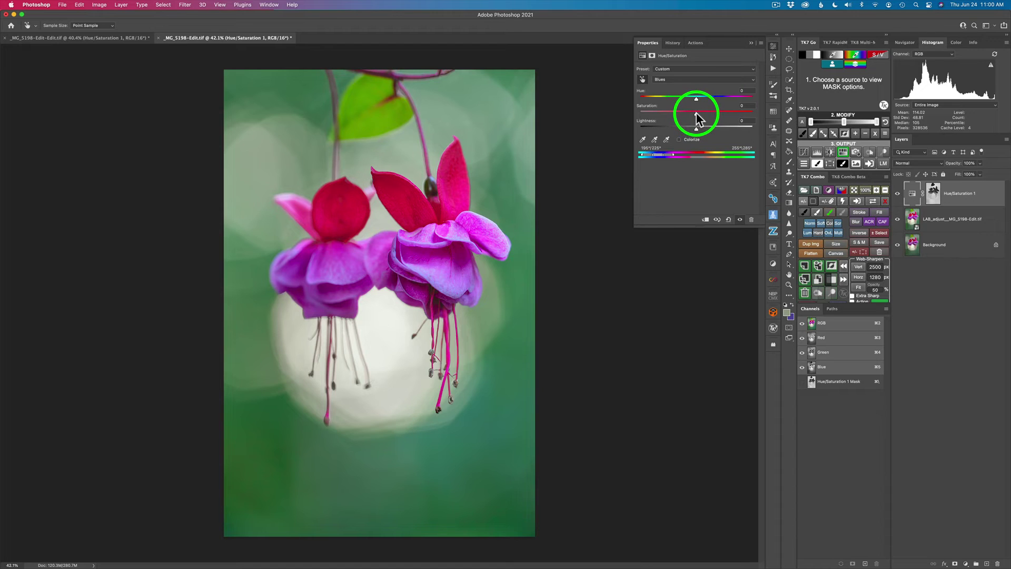
{"action": "left_click_drag", "start_coordinate": [697, 114], "coordinate": [770, 117]}
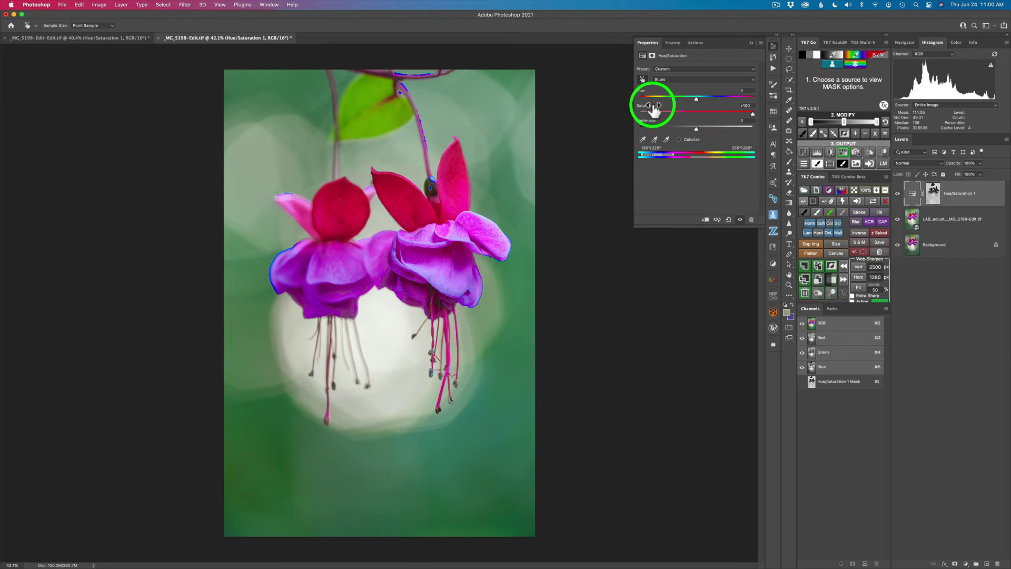
{"action": "left_click_drag", "start_coordinate": [652, 108], "coordinate": [648, 107]}
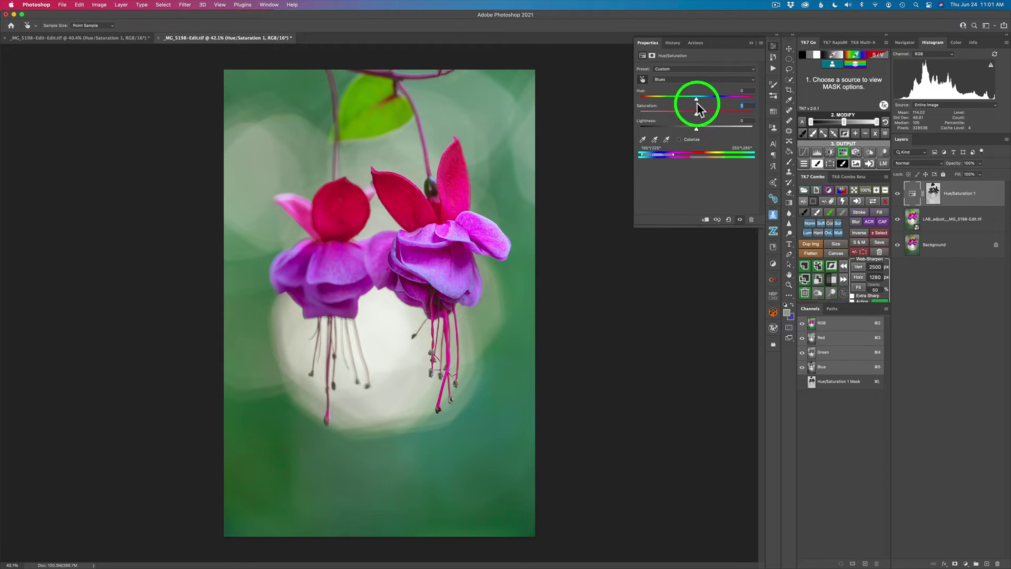
Shift the Blues hue to +41
{"action": "mouse_move", "coordinate": [696, 99]}
{"action": "left_mouse_down"}
{"action": "mouse_move", "coordinate": [751, 105]}
{"action": "mouse_move", "coordinate": [712, 106]}
{"action": "left_mouse_up"}
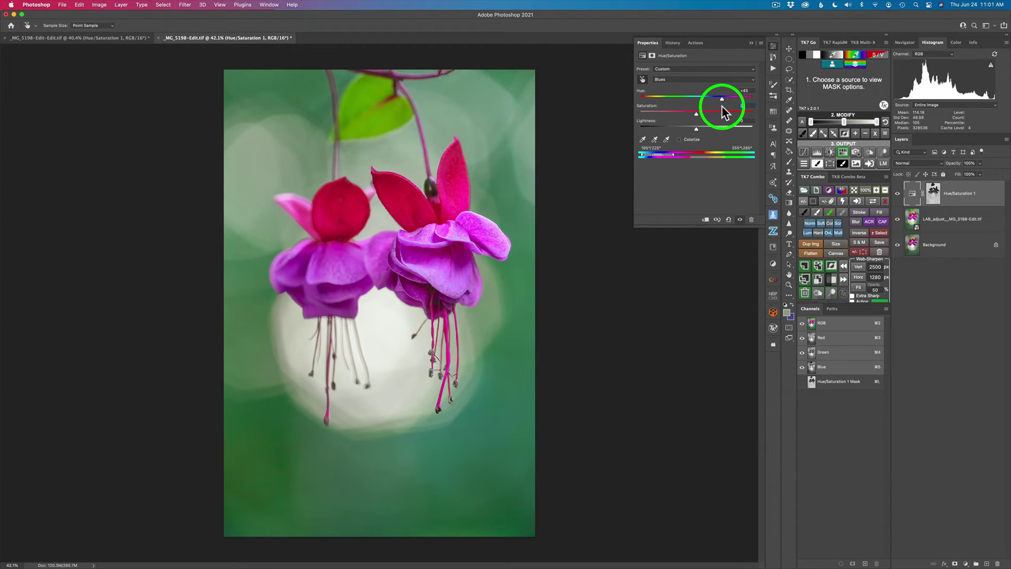
{"action": "left_click_drag", "start_coordinate": [722, 105], "coordinate": [718, 105]}
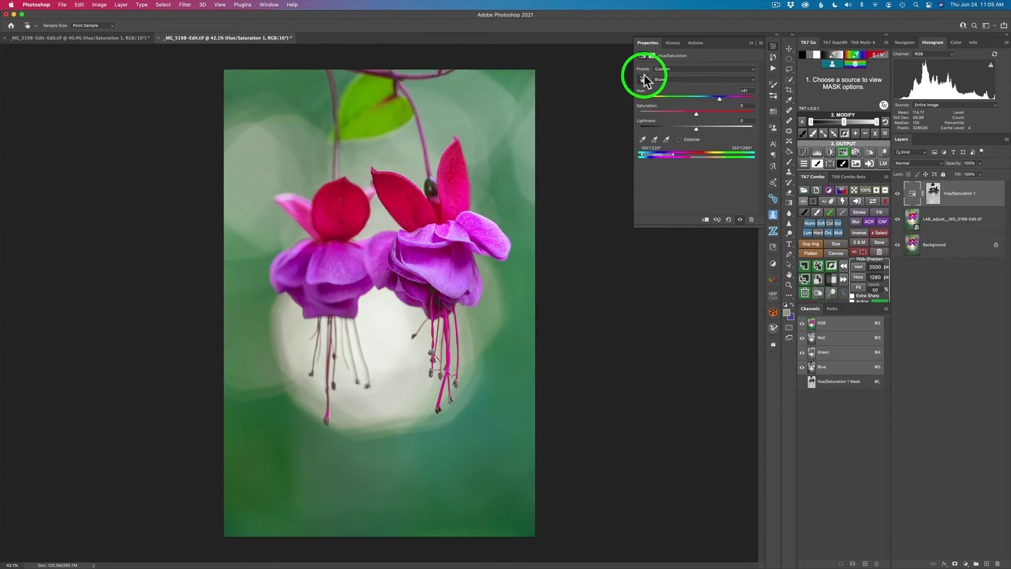
{"action": "left_click", "coordinate": [691, 79]}
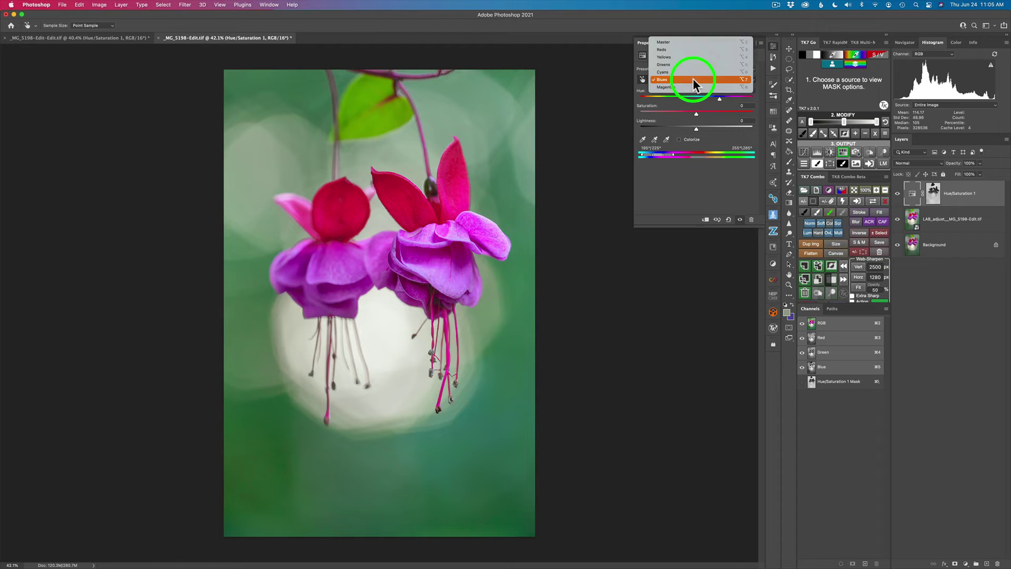
Target the Magentas range and lower its saturation to -31
{"action": "left_click", "coordinate": [688, 89]}
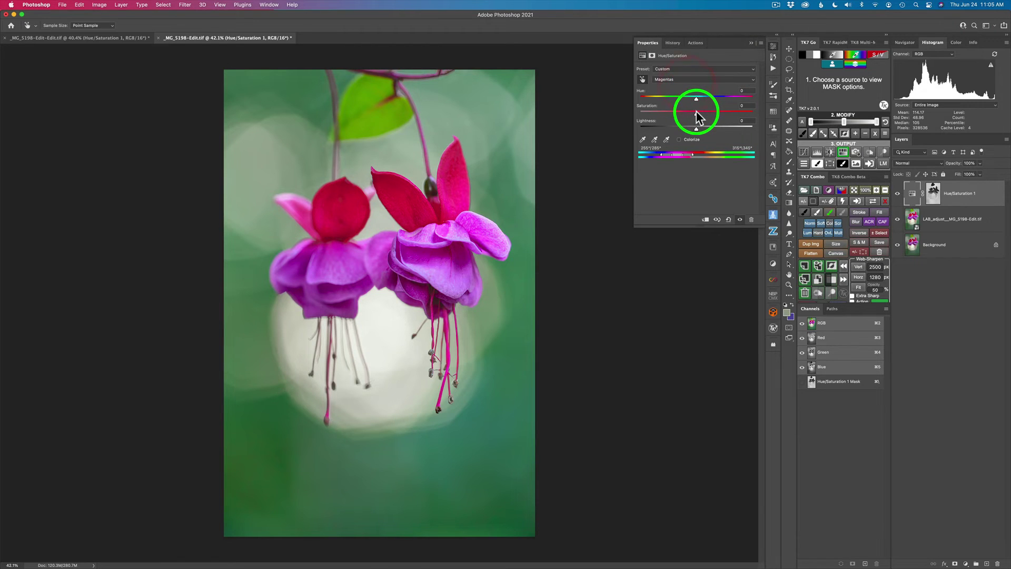
{"action": "left_click_drag", "start_coordinate": [696, 112], "coordinate": [548, 111]}
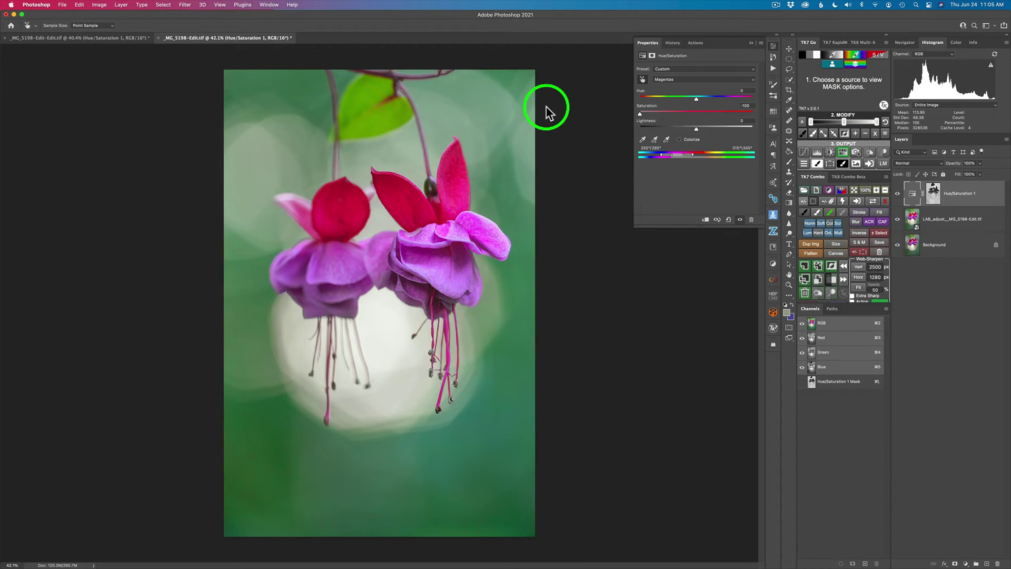
{"action": "mouse_move", "coordinate": [683, 112]}
{"action": "left_mouse_down"}
{"action": "mouse_move", "coordinate": [703, 121]}
{"action": "mouse_move", "coordinate": [682, 121]}
{"action": "left_mouse_up"}
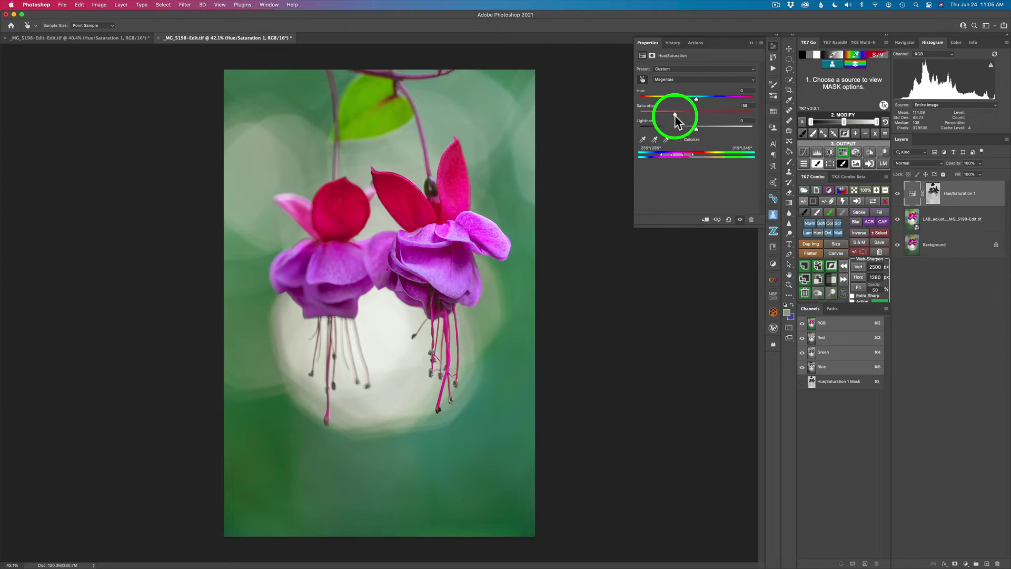
{"action": "left_click_drag", "start_coordinate": [674, 115], "coordinate": [679, 115]}
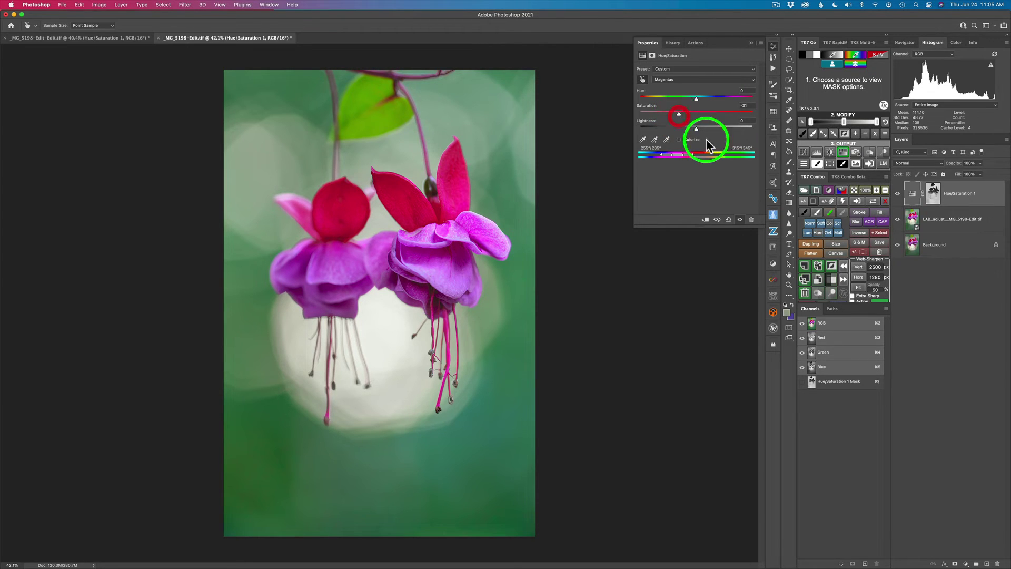
Compare Hue/Saturation 1 with the layer and its mask toggled off and on, then select the mask
{"action": "left_click", "coordinate": [899, 195]}
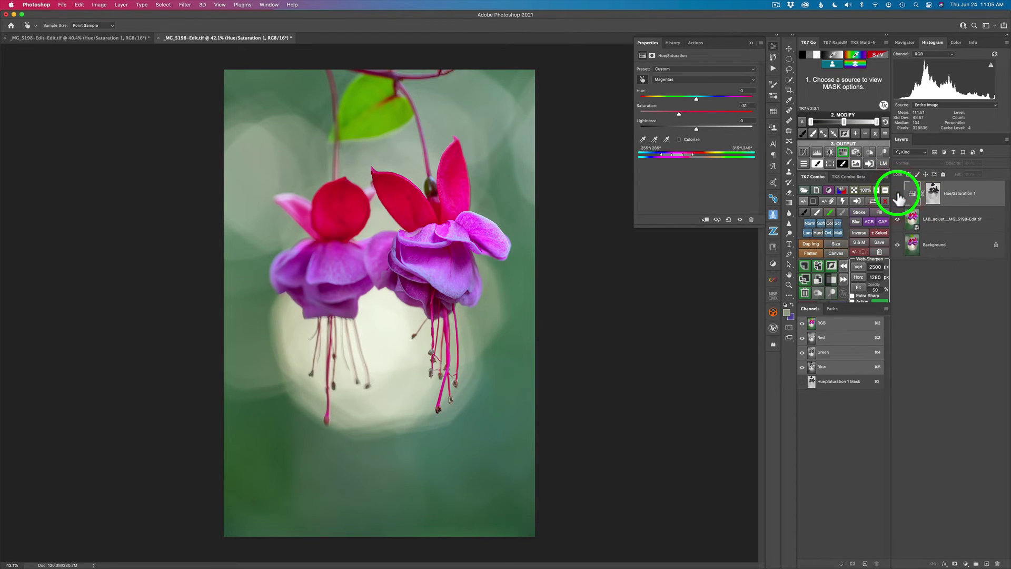
{"action": "left_click", "coordinate": [898, 194]}
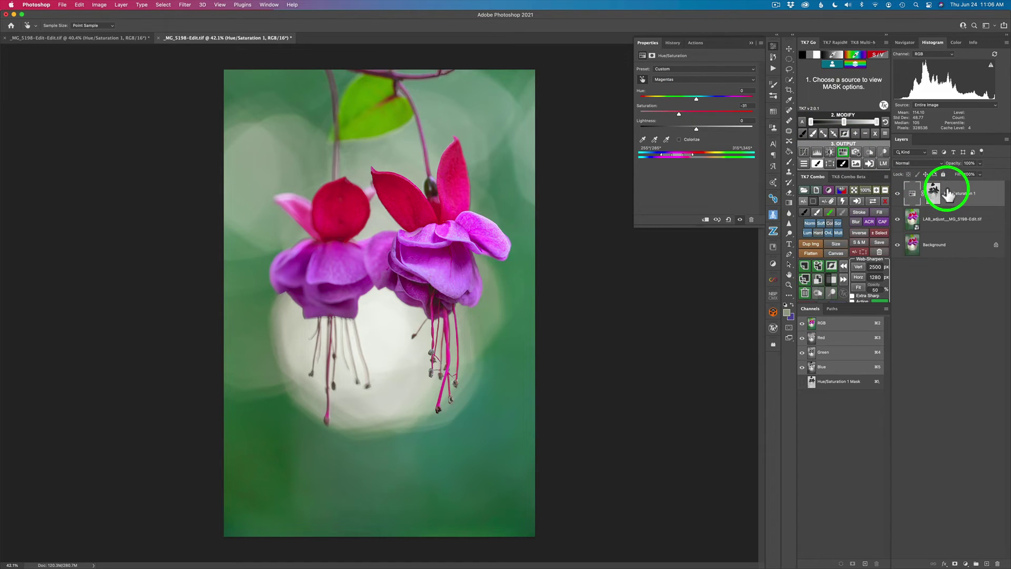
{"action": "left_click", "coordinate": [885, 201]}
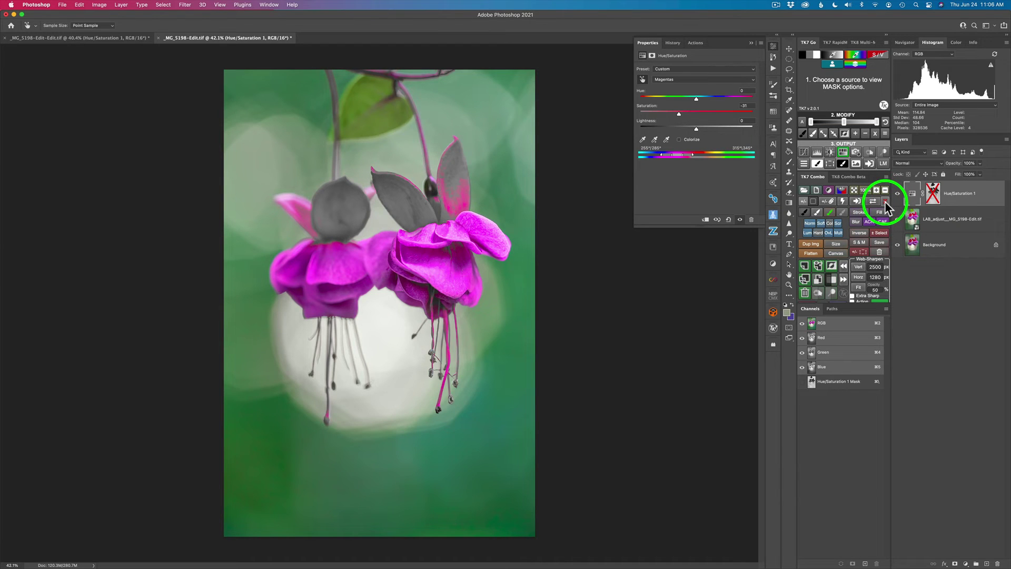
{"action": "left_click", "coordinate": [885, 201]}
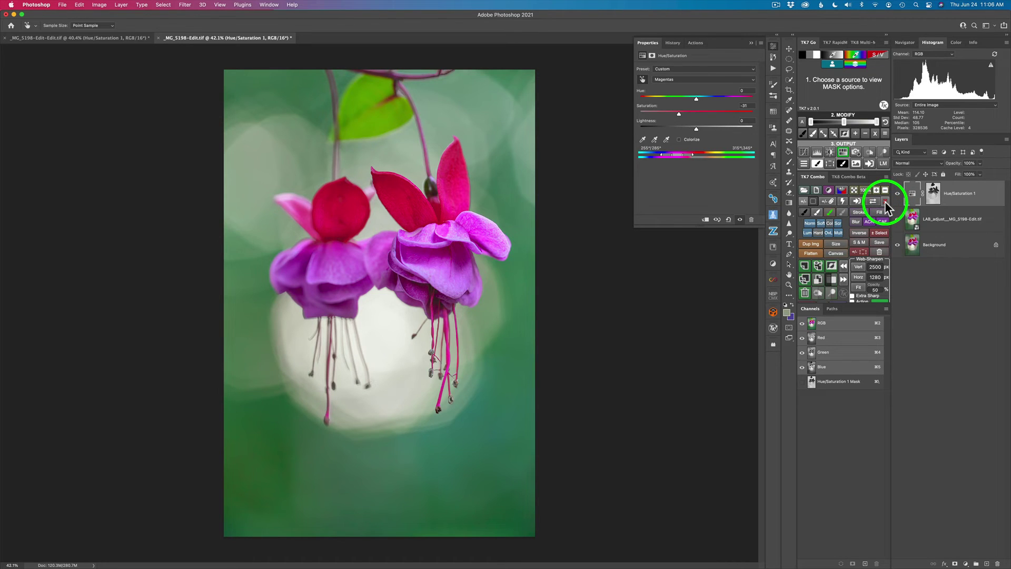
{"action": "left_click", "coordinate": [885, 202]}
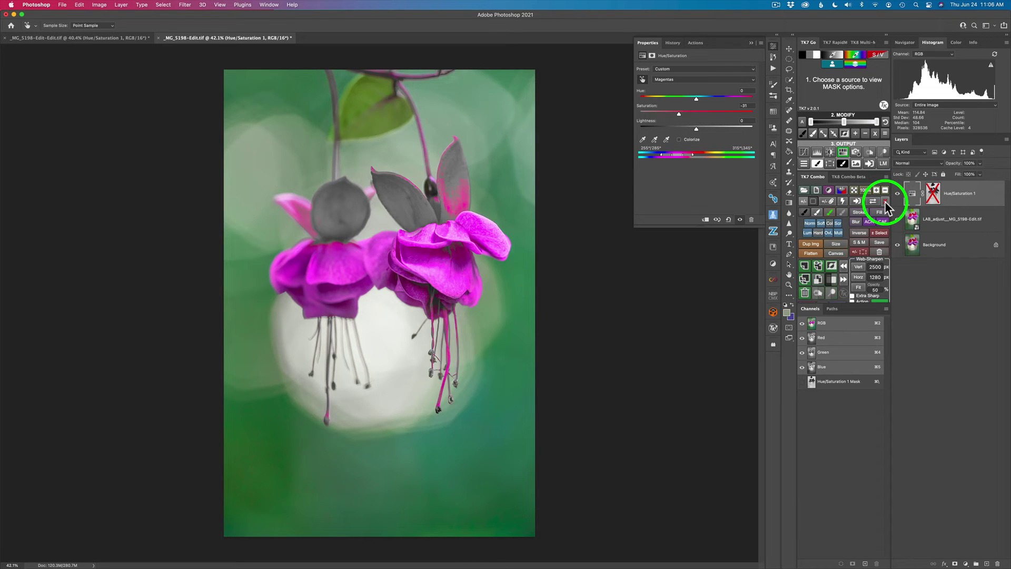
{"action": "left_click", "coordinate": [885, 201]}
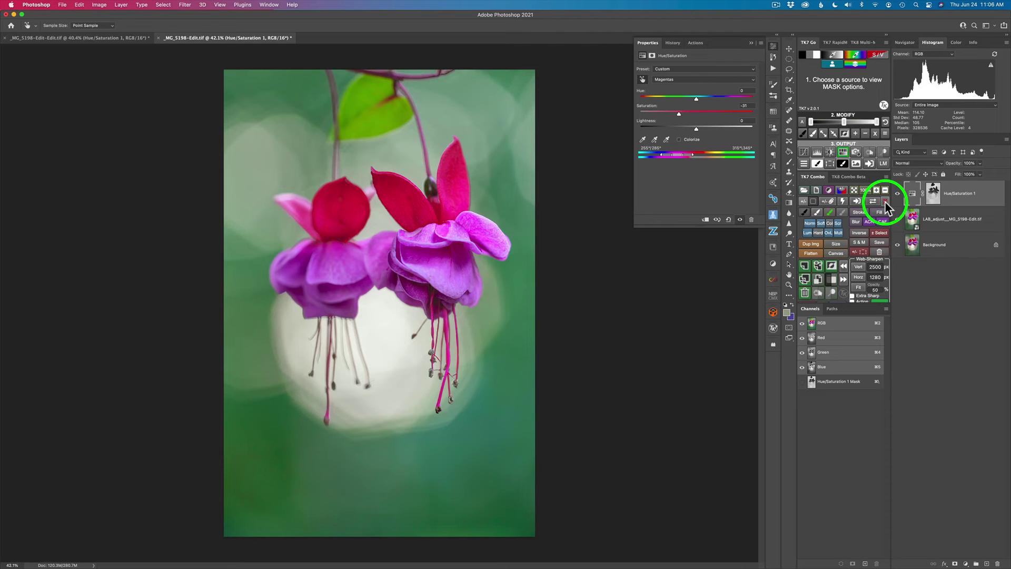
{"action": "left_click", "coordinate": [885, 202]}
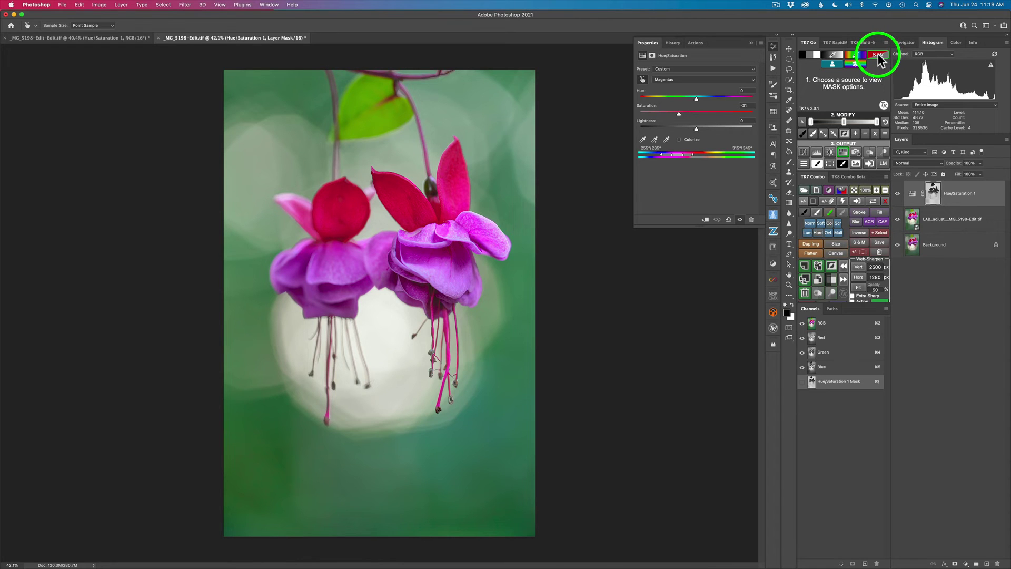
Show the TK7 saturation mask preview and adjust its levels until the petals glow against a dark background
{"action": "left_click", "coordinate": [878, 53]}
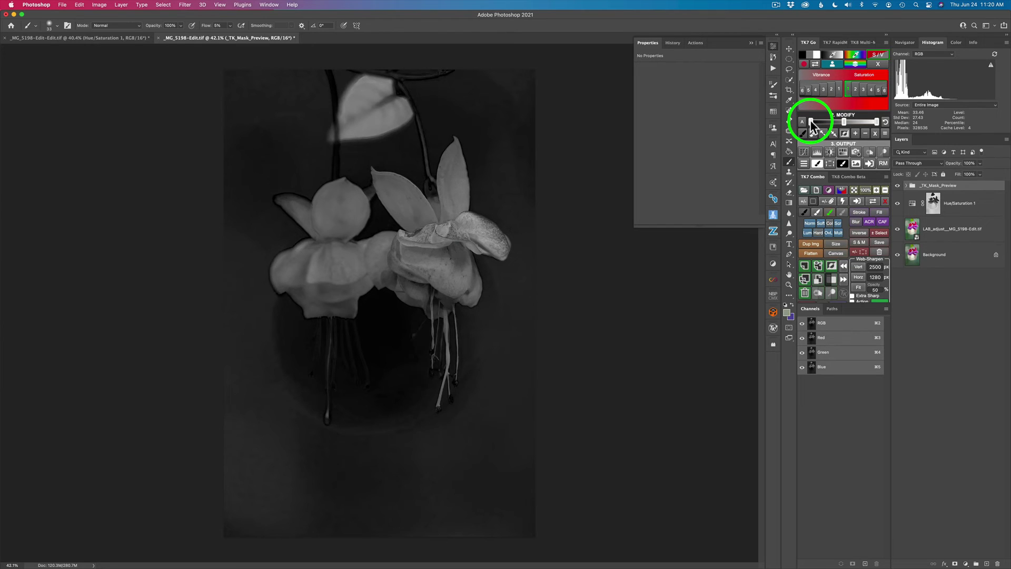
{"action": "left_click", "coordinate": [812, 122]}
{"action": "left_click_drag", "start_coordinate": [812, 125], "coordinate": [819, 121]}
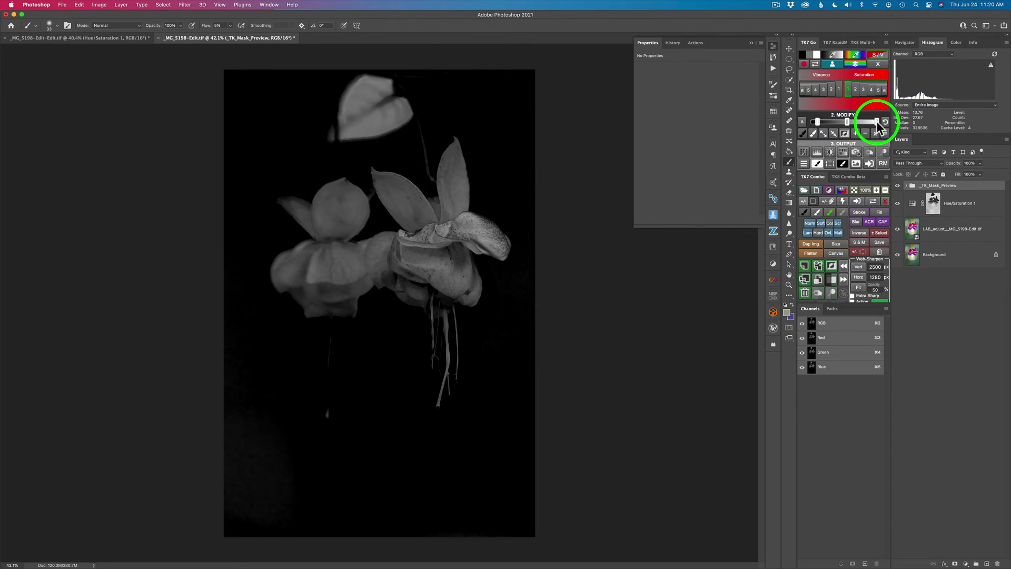
{"action": "left_click_drag", "start_coordinate": [877, 121], "coordinate": [856, 122]}
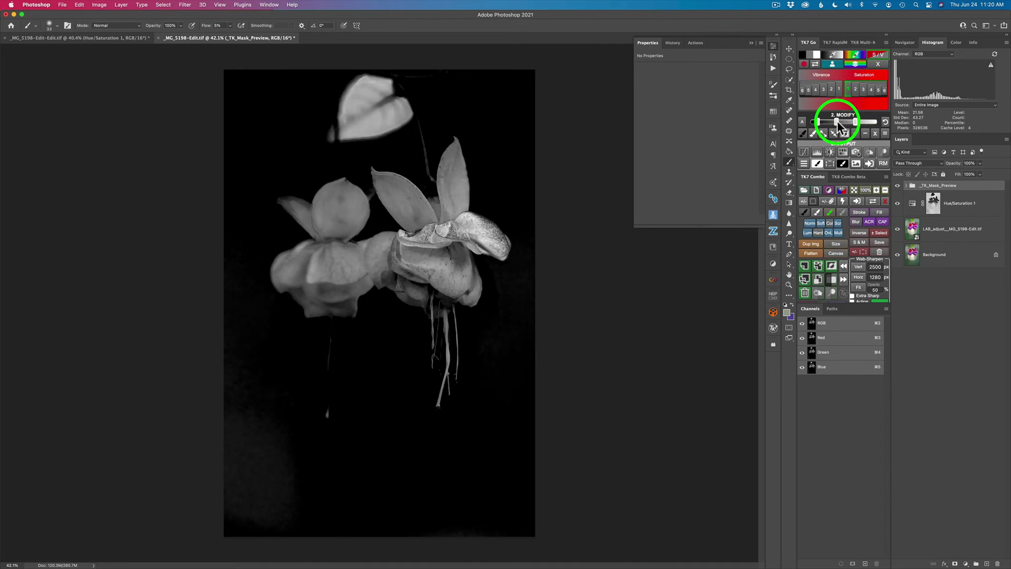
{"action": "left_click_drag", "start_coordinate": [838, 125], "coordinate": [843, 127]}
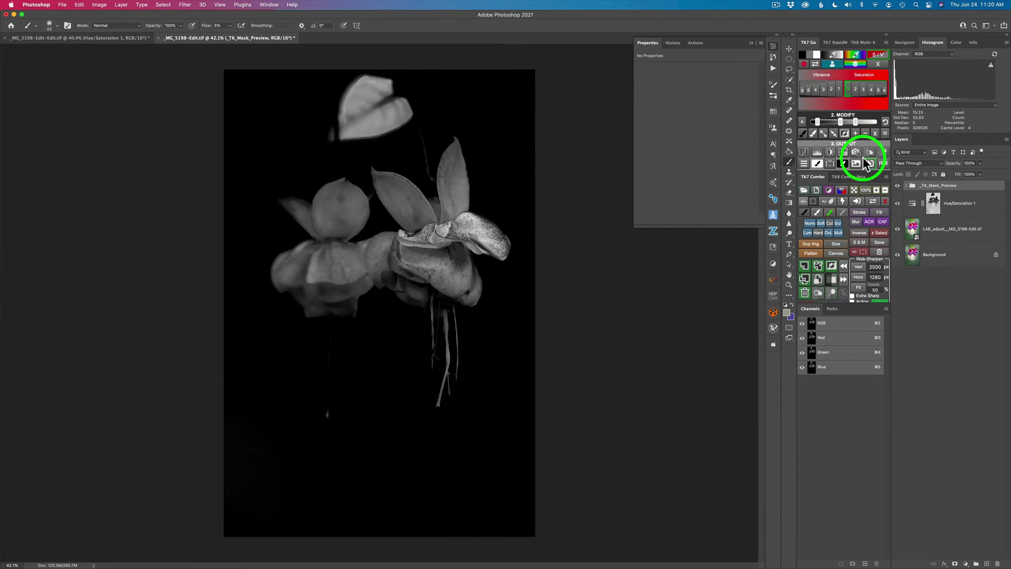
{"action": "mouse_move", "coordinate": [856, 125]}
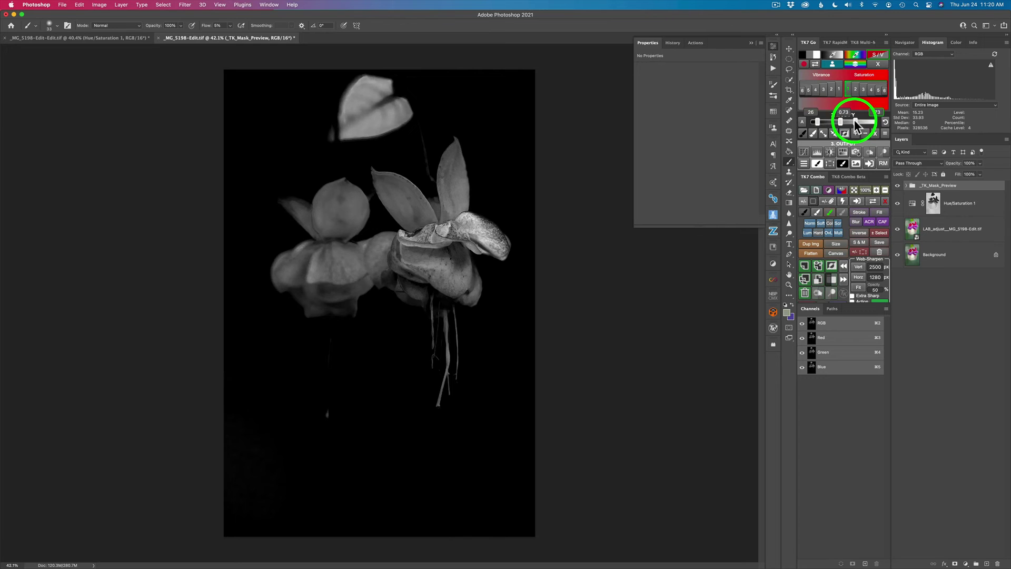
{"action": "mouse_move", "coordinate": [855, 125]}
{"action": "left_mouse_down"}
{"action": "mouse_move", "coordinate": [864, 123]}
{"action": "mouse_move", "coordinate": [853, 125]}
{"action": "left_mouse_up"}
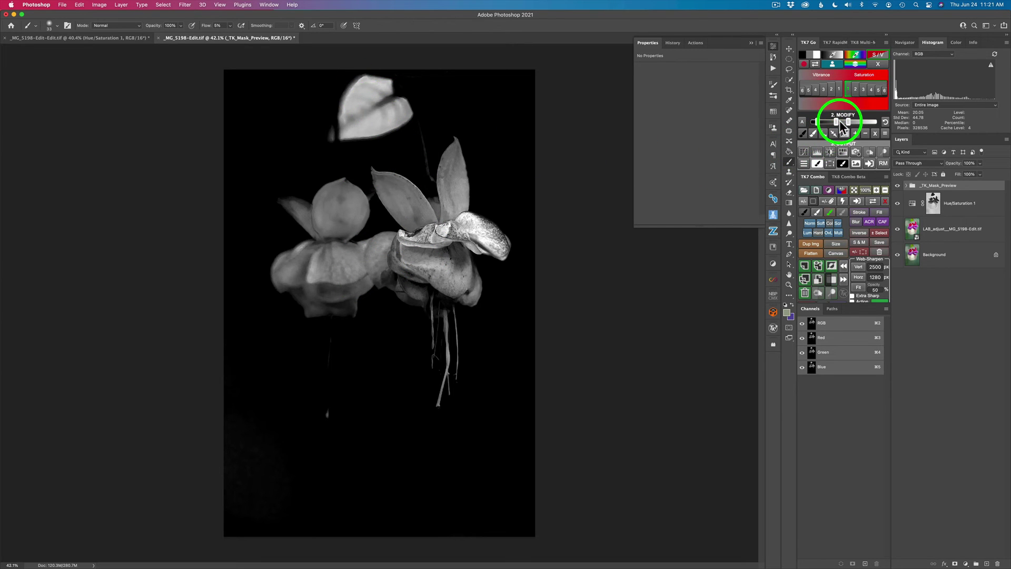
{"action": "left_click_drag", "start_coordinate": [842, 126], "coordinate": [850, 123]}
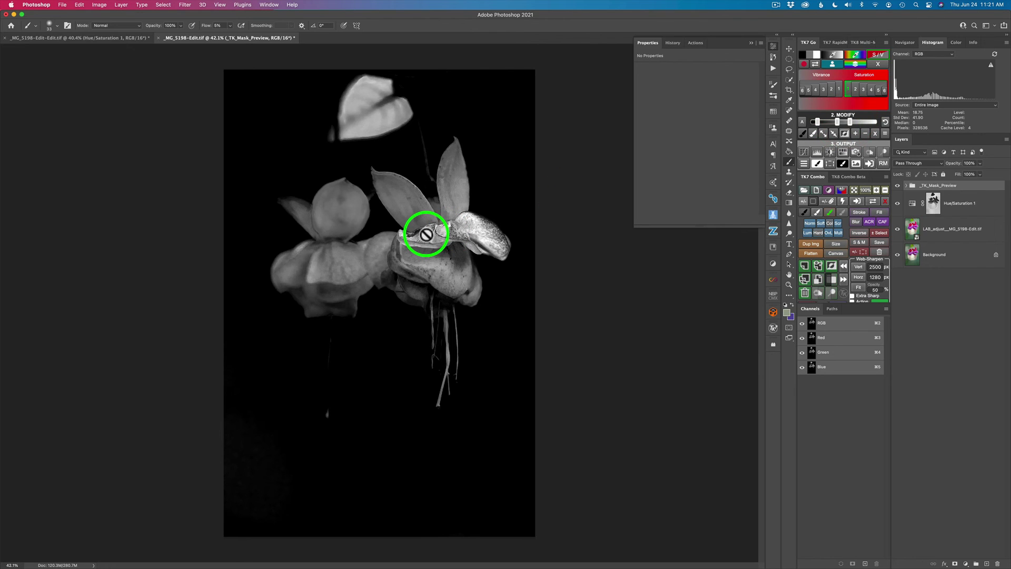
Create masked Hue/Saturation 2 from the preview, inspect its mask, and set Saturation to -100
{"action": "left_click", "coordinate": [843, 150]}
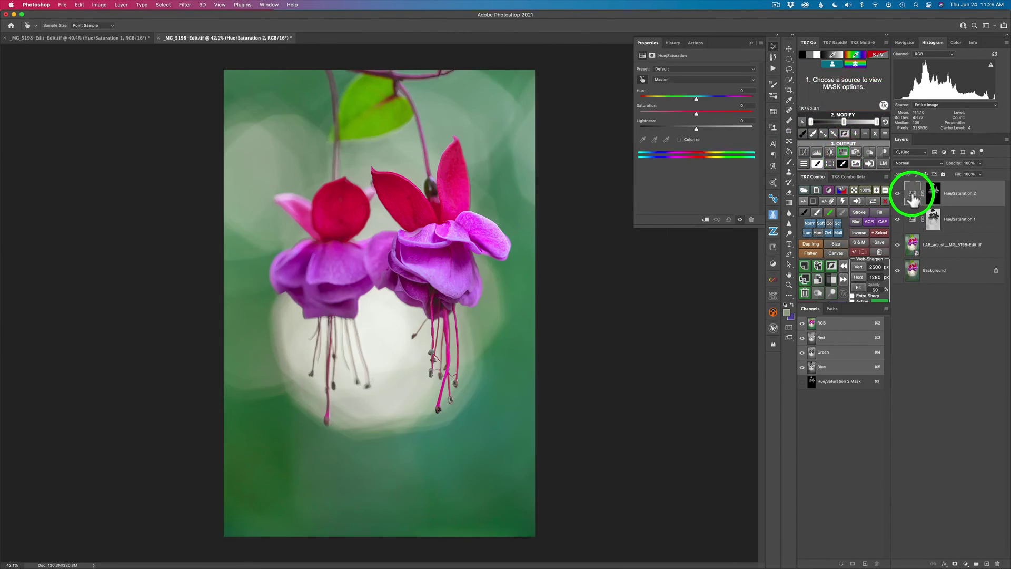
{"action": "left_click", "coordinate": [873, 200]}
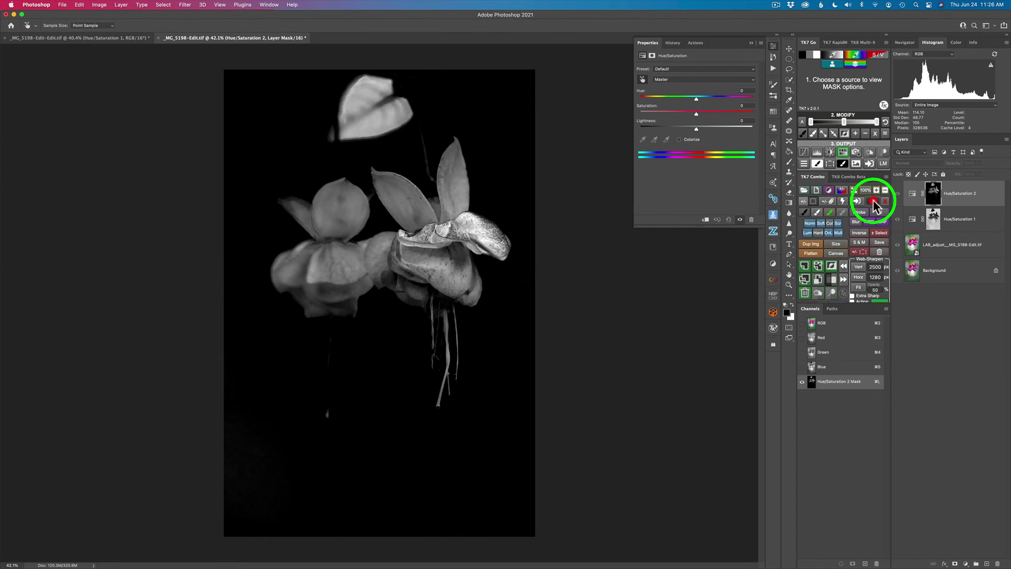
{"action": "left_click", "coordinate": [873, 201]}
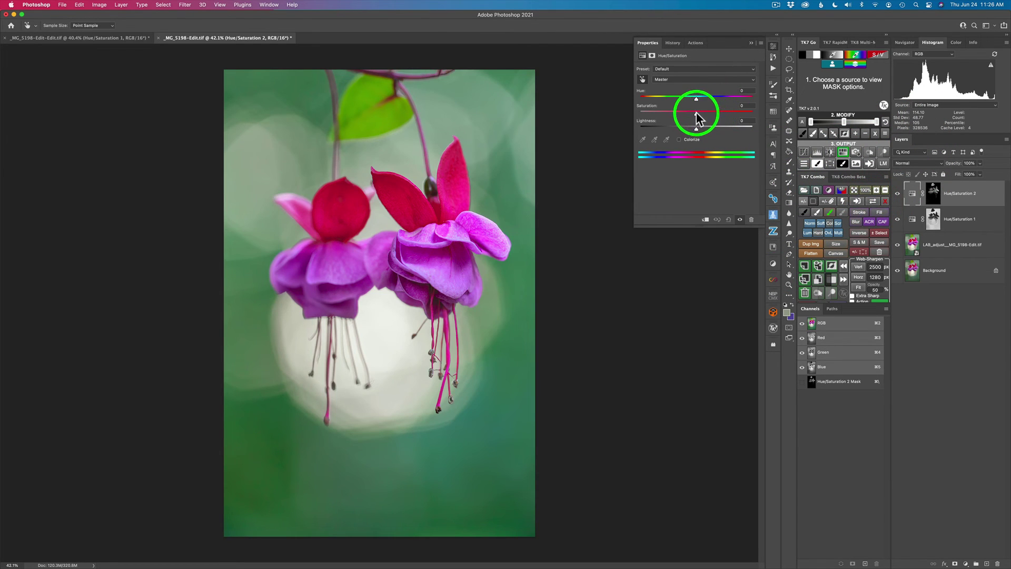
{"action": "left_click_drag", "start_coordinate": [696, 113], "coordinate": [612, 113]}
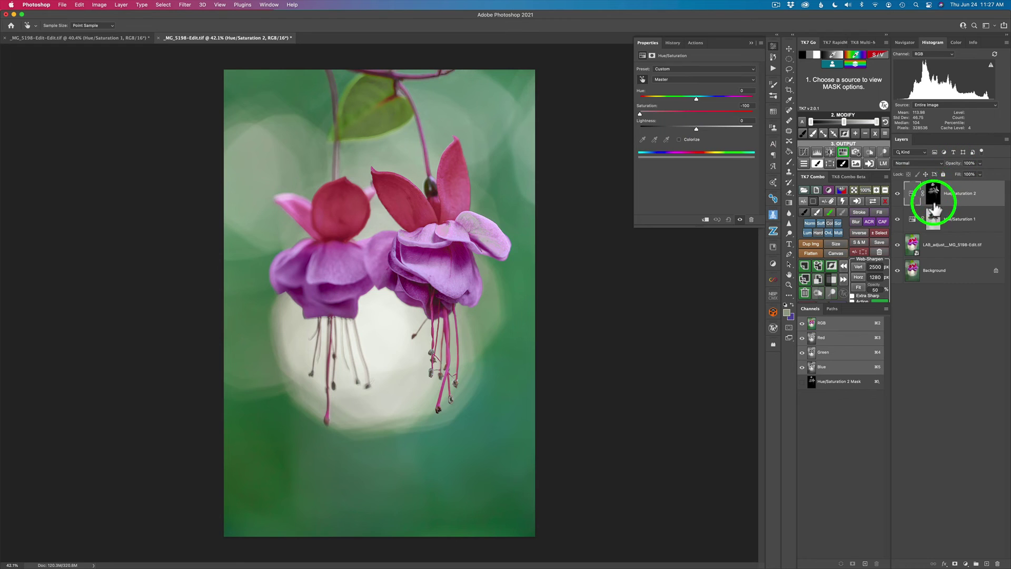
Compare Hue/Saturation 2 with its mask disabled, then ease its Saturation from -100 to -24
{"action": "left_click", "coordinate": [885, 204]}
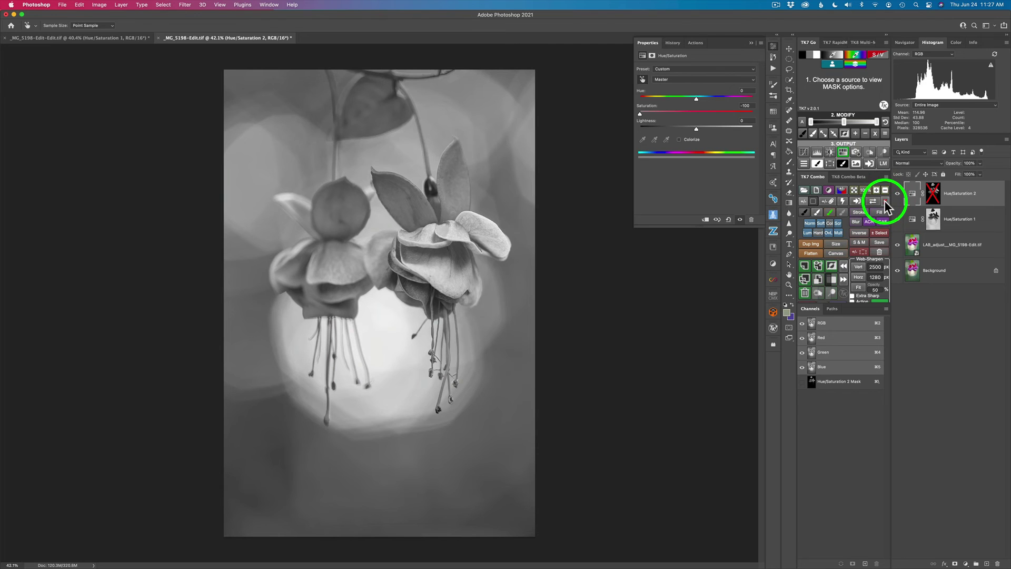
{"action": "left_click", "coordinate": [885, 202]}
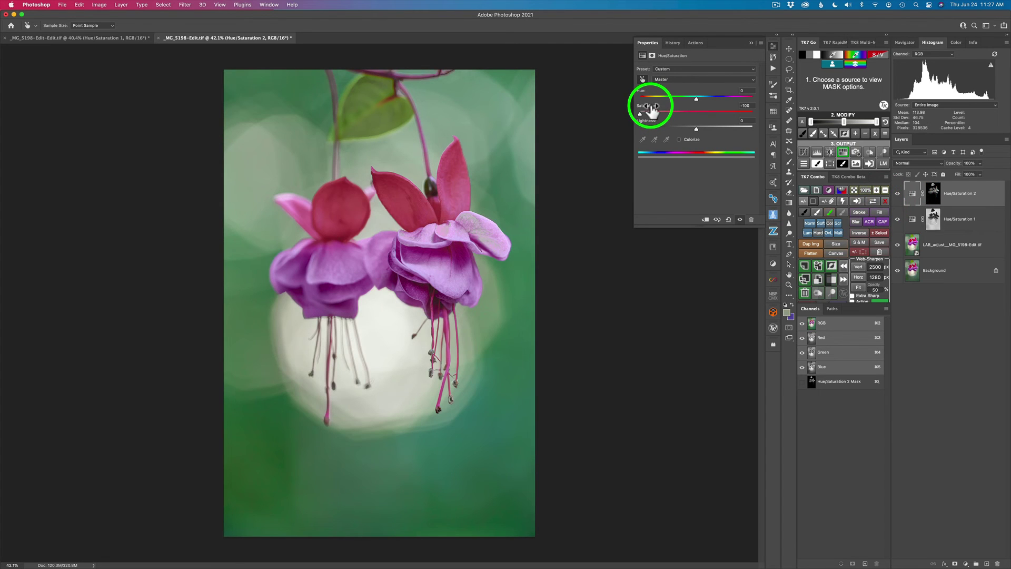
{"action": "left_click_drag", "start_coordinate": [652, 110], "coordinate": [653, 107]}
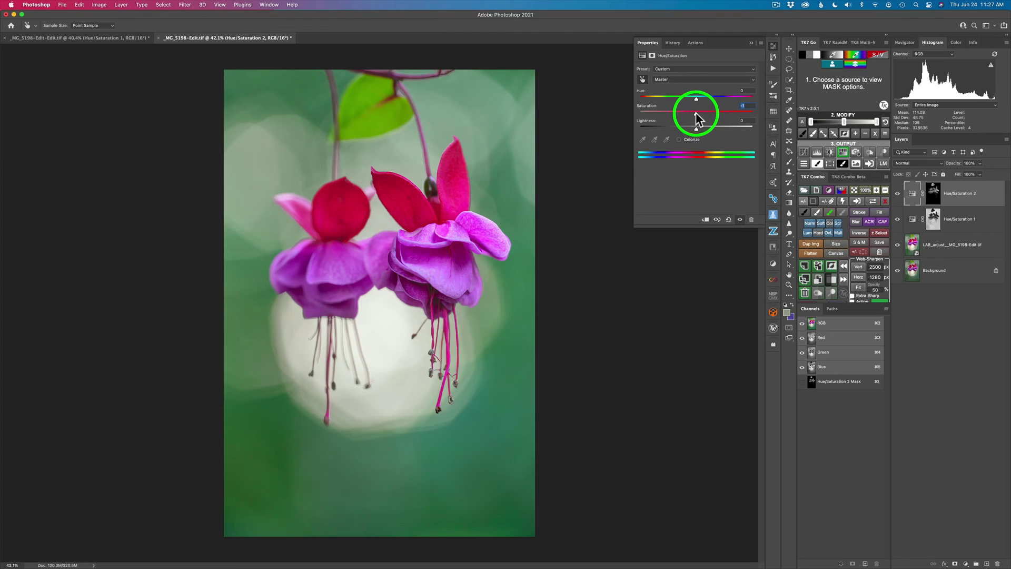
{"action": "left_click_drag", "start_coordinate": [697, 116], "coordinate": [681, 117]}
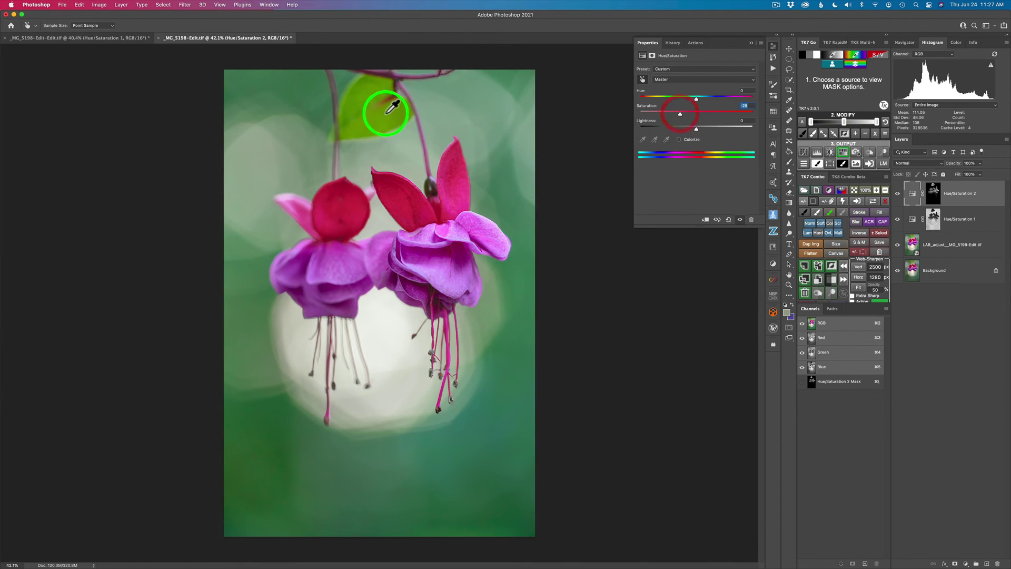
{"action": "mouse_move", "coordinate": [679, 117]}
{"action": "left_mouse_down"}
{"action": "mouse_move", "coordinate": [696, 112]}
{"action": "mouse_move", "coordinate": [684, 112]}
{"action": "left_mouse_up"}
{"action": "left_click", "coordinate": [583, 180]}
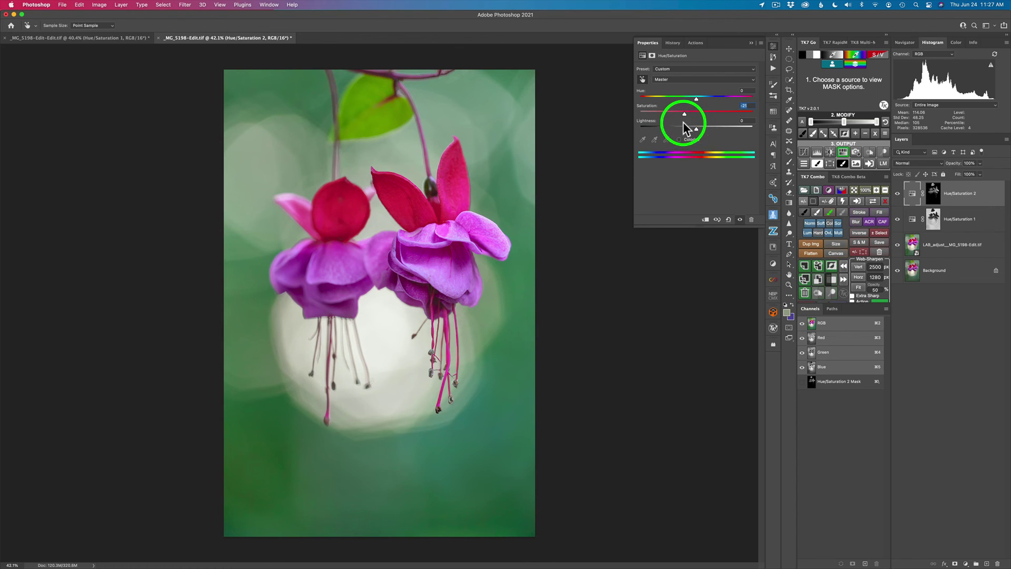
{"action": "mouse_move", "coordinate": [685, 112]}
{"action": "left_mouse_down"}
{"action": "mouse_move", "coordinate": [654, 112]}
{"action": "mouse_move", "coordinate": [683, 115]}
{"action": "left_mouse_up"}
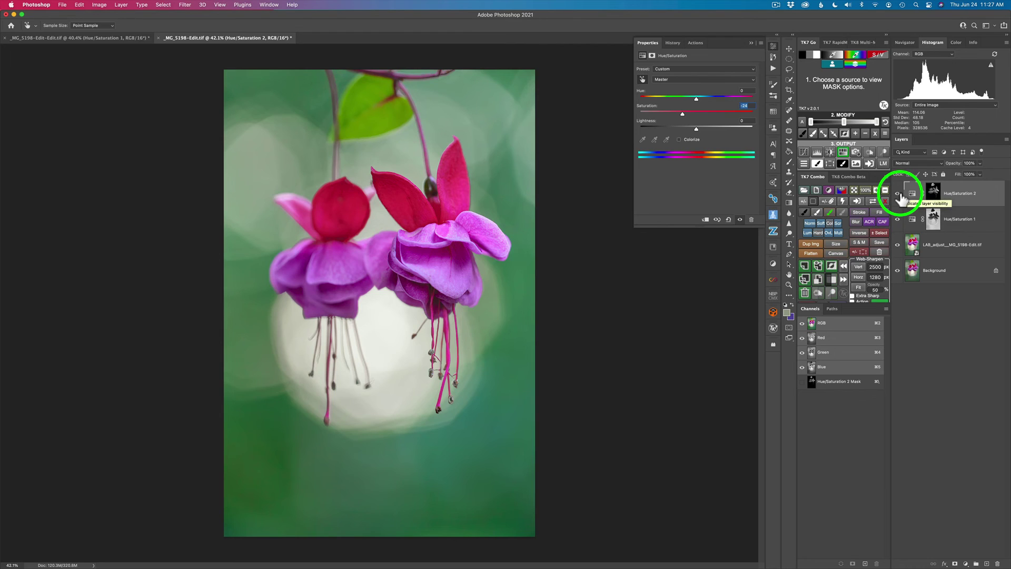
{"action": "left_click", "coordinate": [898, 195]}
{"action": "left_click", "coordinate": [898, 195]}
{"action": "left_click", "coordinate": [898, 196]}
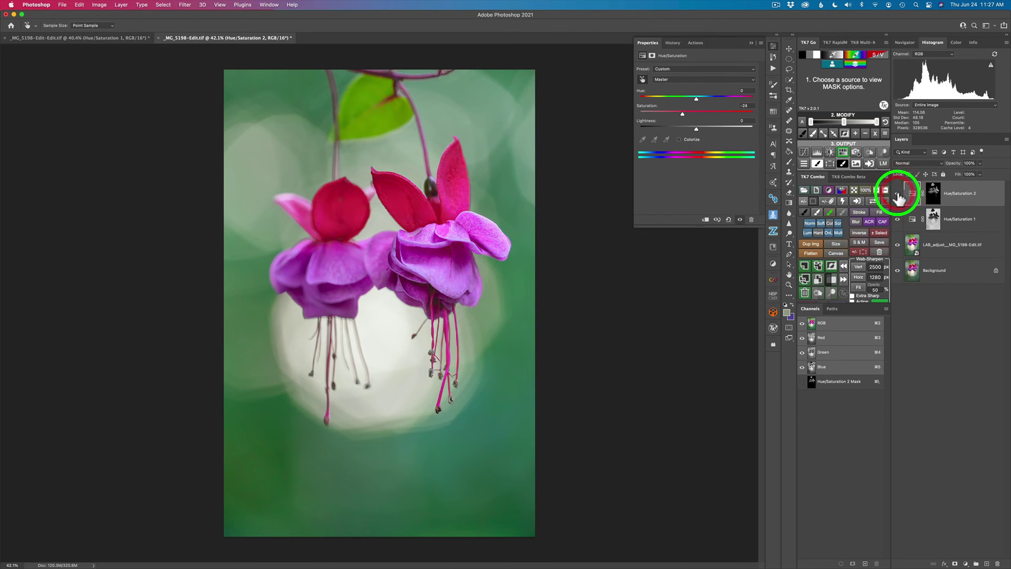
{"action": "left_click", "coordinate": [898, 196]}
{"action": "left_click", "coordinate": [898, 196]}
{"action": "left_click", "coordinate": [898, 271], "text": "alt"}
{"action": "left_click", "coordinate": [899, 271]}
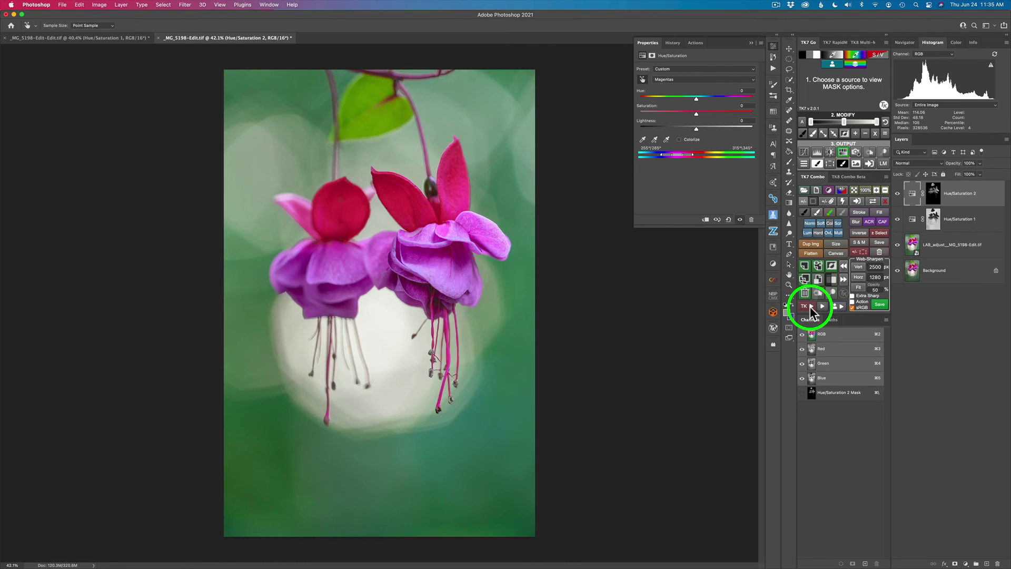
Run the TK Vignette action, accept the 468-pixel Gaussian Blur, and toggle the vignette to compare
{"action": "left_click", "coordinate": [810, 308]}
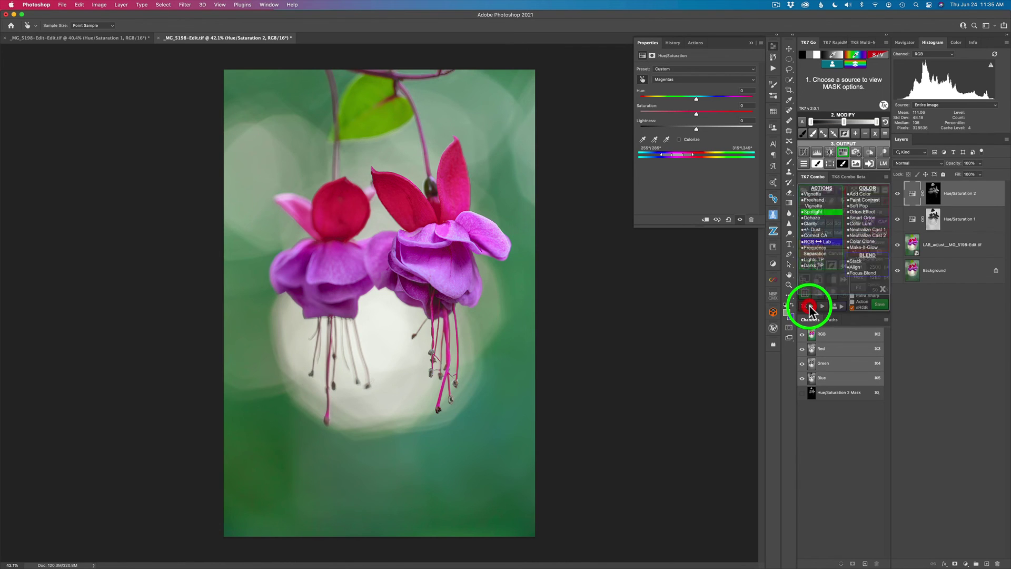
{"action": "left_click", "coordinate": [813, 194]}
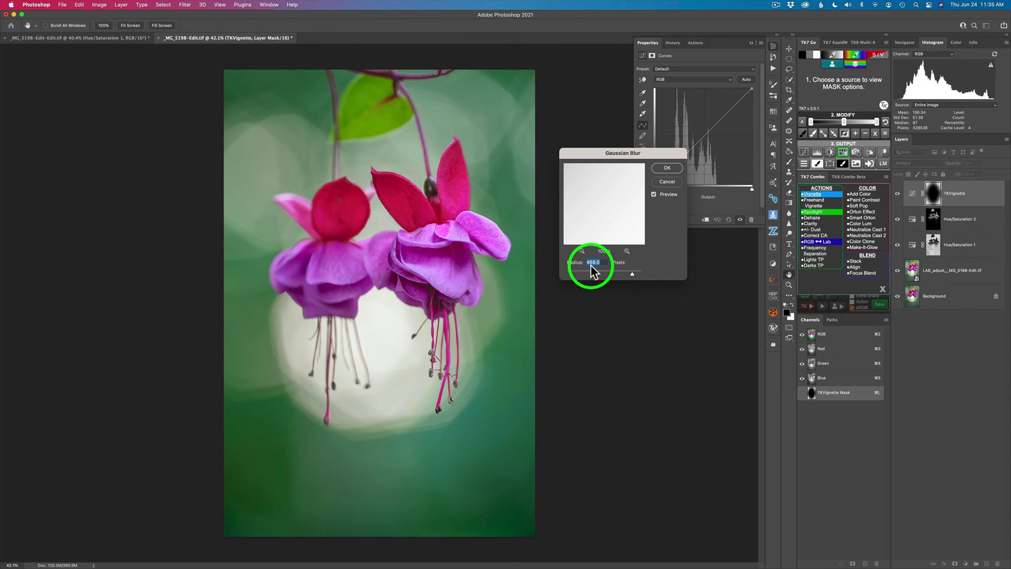
{"action": "left_click", "coordinate": [667, 167]}
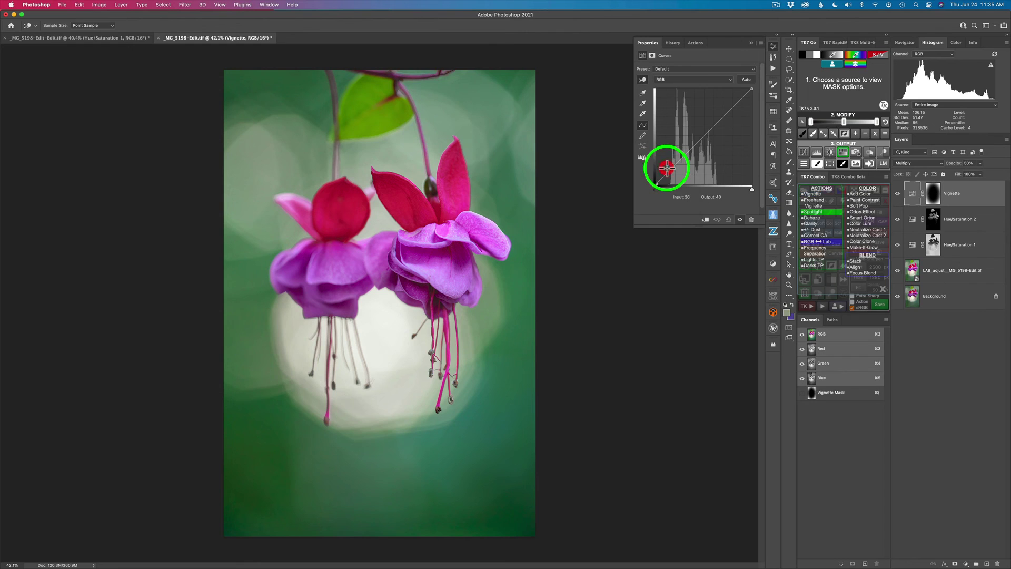
{"action": "left_click", "coordinate": [898, 194]}
{"action": "left_click", "coordinate": [898, 194]}
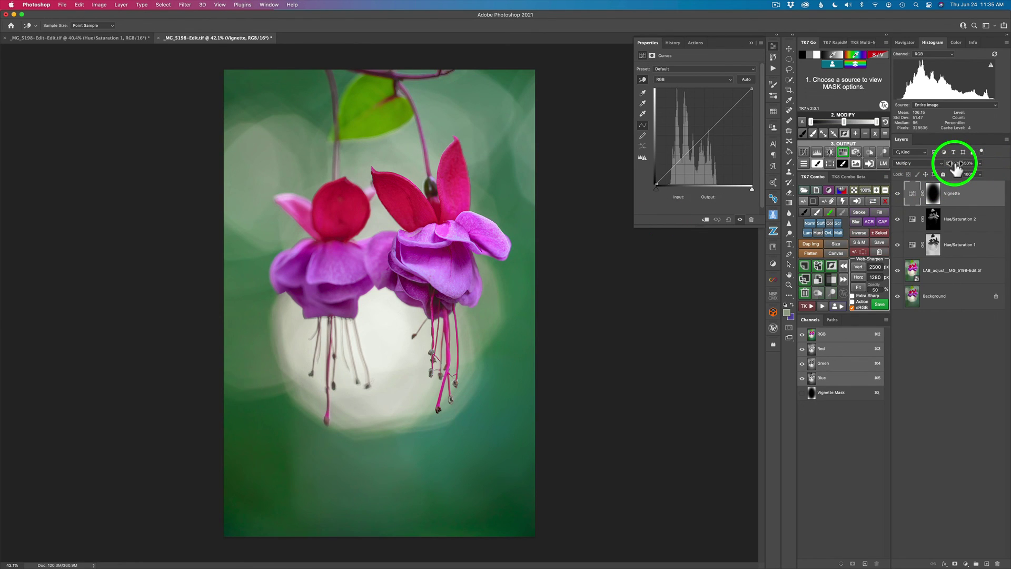
Set the Vignette layer to 30% opacity, compare it on and off, and save _MG_5198-Edit.tif
{"action": "left_click_drag", "start_coordinate": [956, 168], "coordinate": [945, 167]}
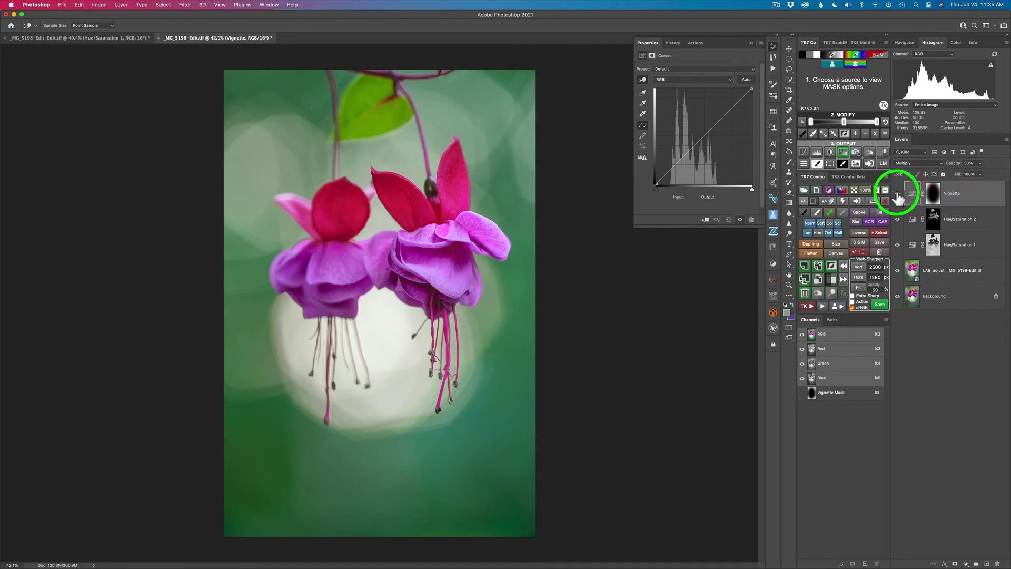
{"action": "left_click", "coordinate": [898, 195]}
{"action": "left_click", "coordinate": [898, 195]}
{"action": "left_click", "coordinate": [897, 195]}
{"action": "left_click", "coordinate": [898, 195]}
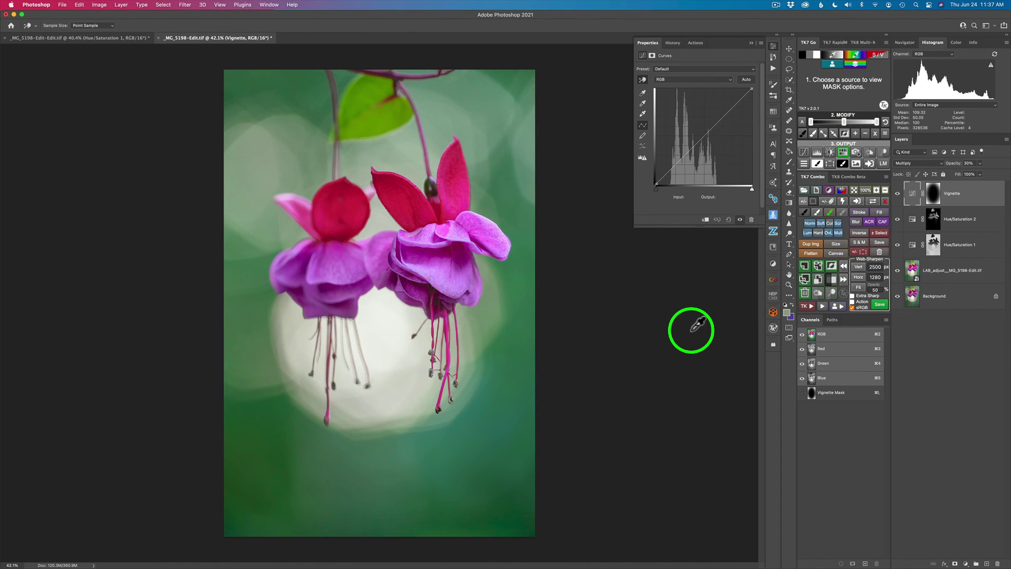
{"action": "left_click", "coordinate": [63, 5]}
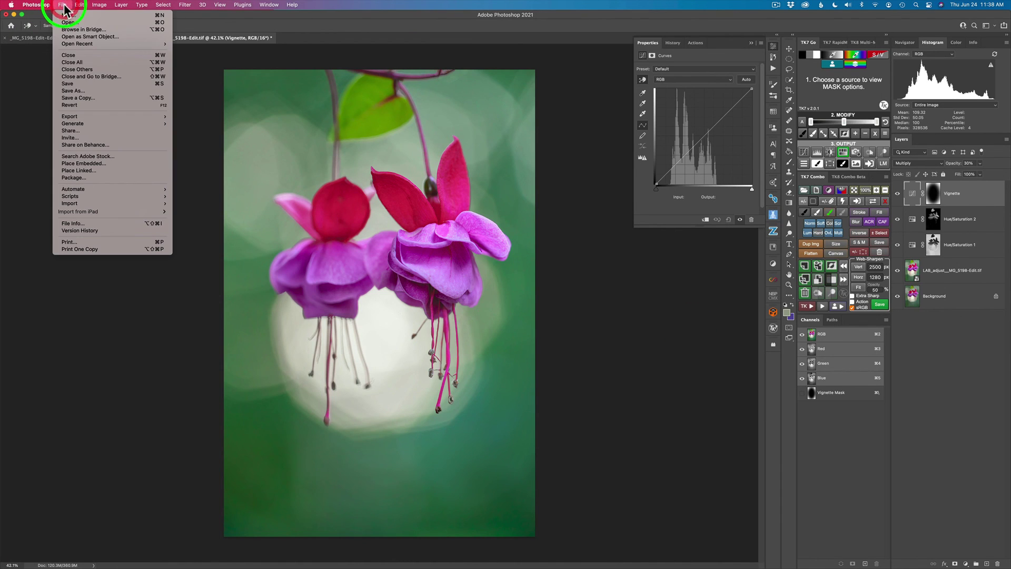
{"action": "left_click", "coordinate": [75, 84]}
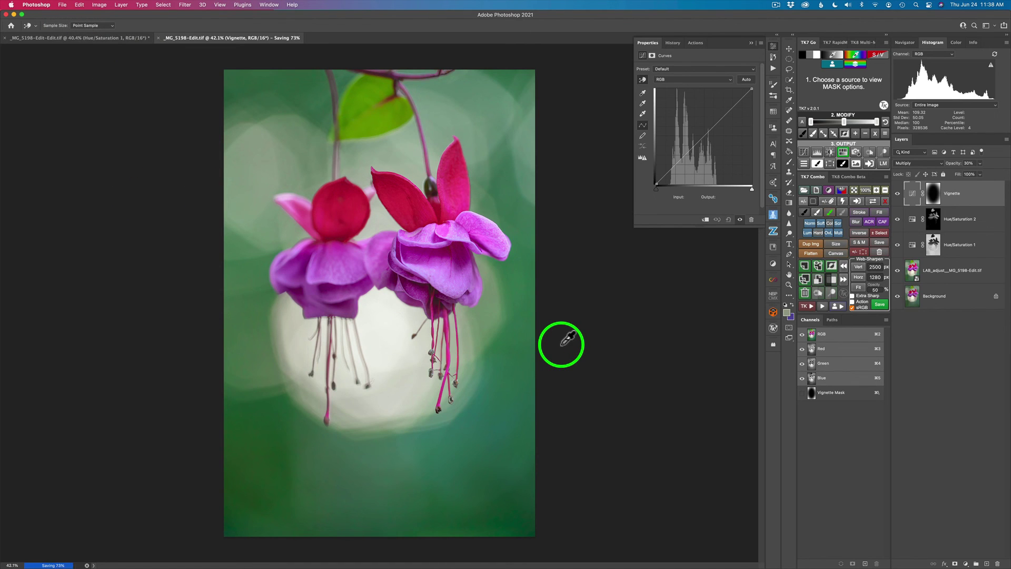